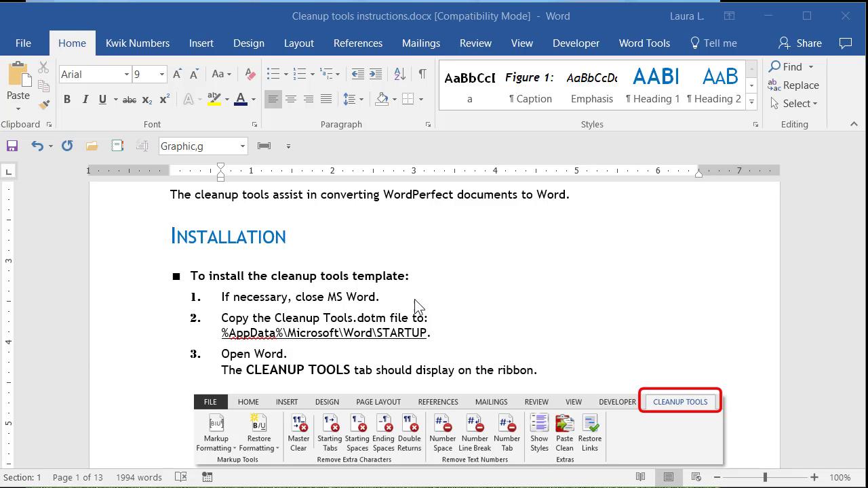
- Look through the cleanup tools instructions for screenshots highlighted with red rounded rectangles, such as the one around CLEANUP TOOLS
scroll(330, 284, "down", 3)
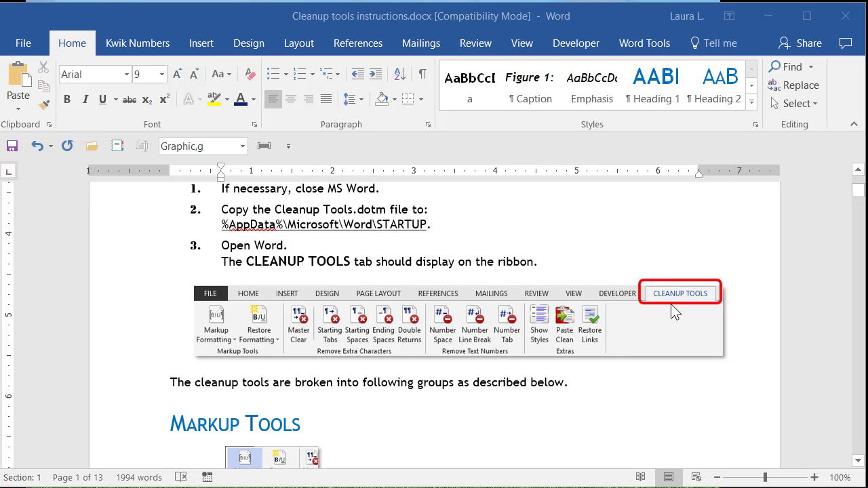
left_click(395, 405)
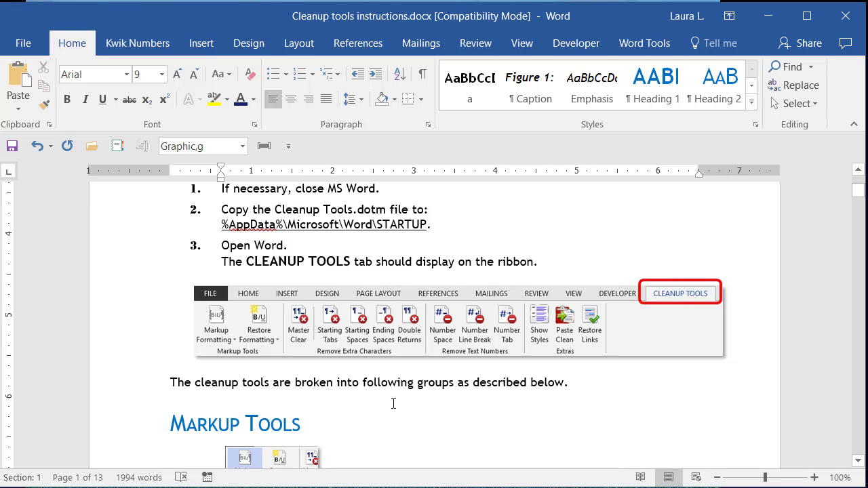
scroll(392, 402, "down", 20)
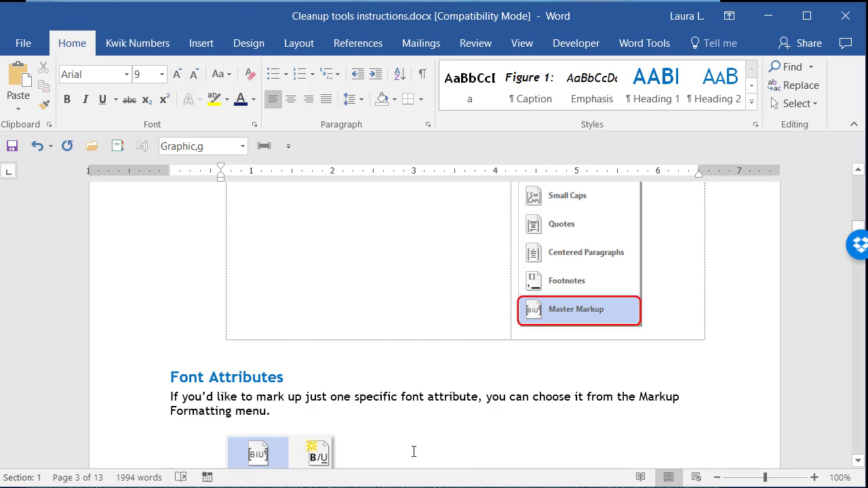
scroll(404, 356, "up", 10)
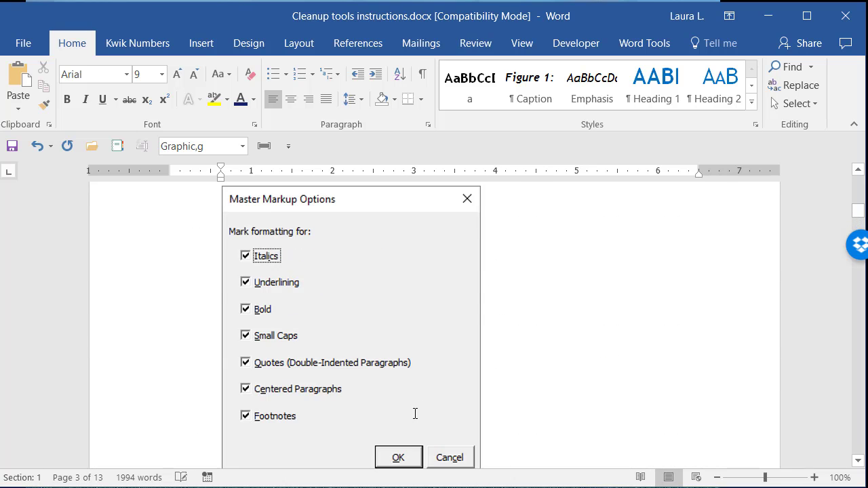
scroll(415, 418, "up", 10)
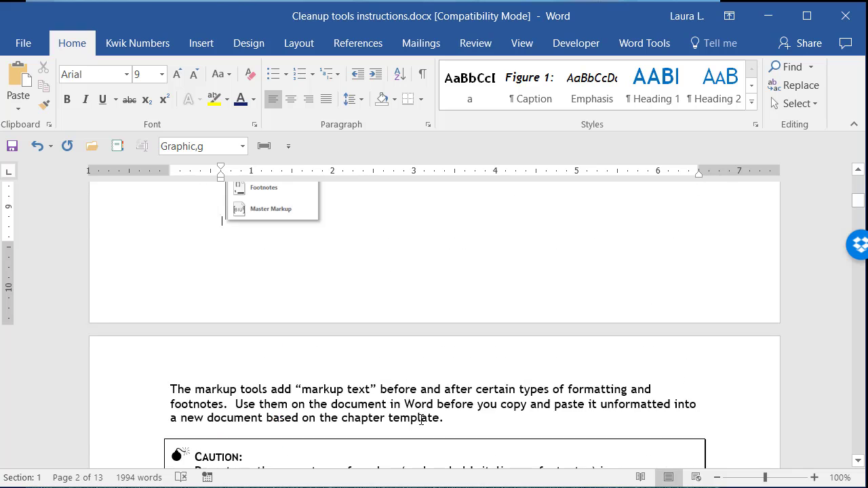
scroll(420, 421, "up", 3)
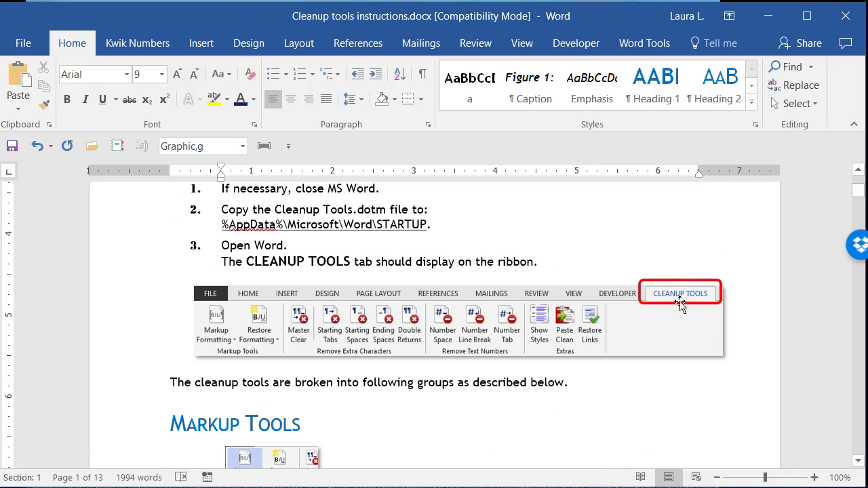
- Draw a rounded rectangle about 1.41" wide and 0.43" high over the Quotes entry in the Markup Tools screenshot
scroll(650, 343, "down", 6)
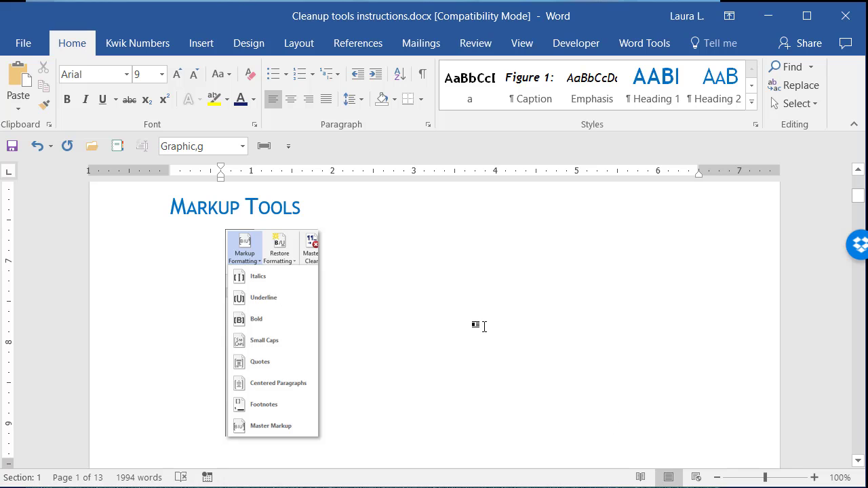
left_click(199, 46)
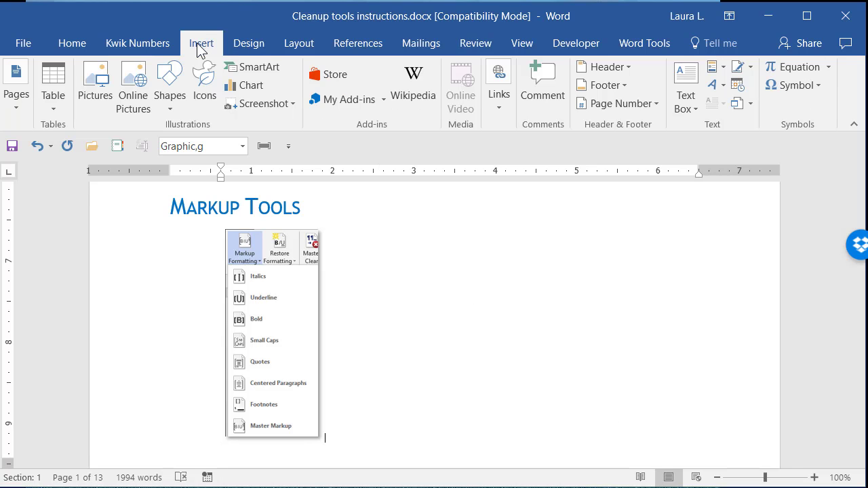
left_click(171, 100)
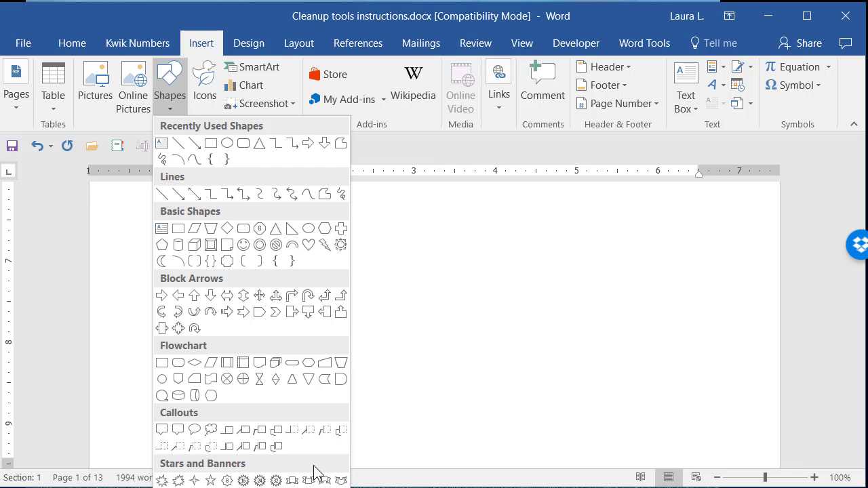
left_click(244, 149)
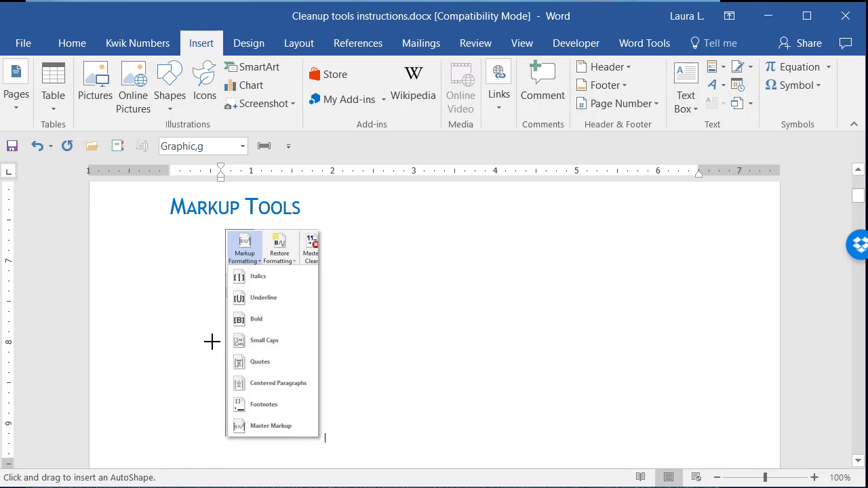
mouse_move(211, 341)
left_mouse_down()
mouse_move(273, 374)
mouse_move(325, 378)
left_mouse_up()
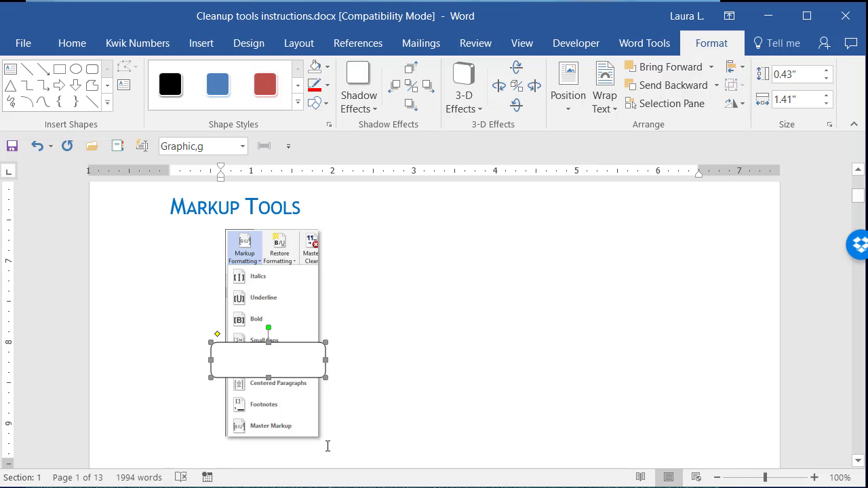
left_click(381, 299)
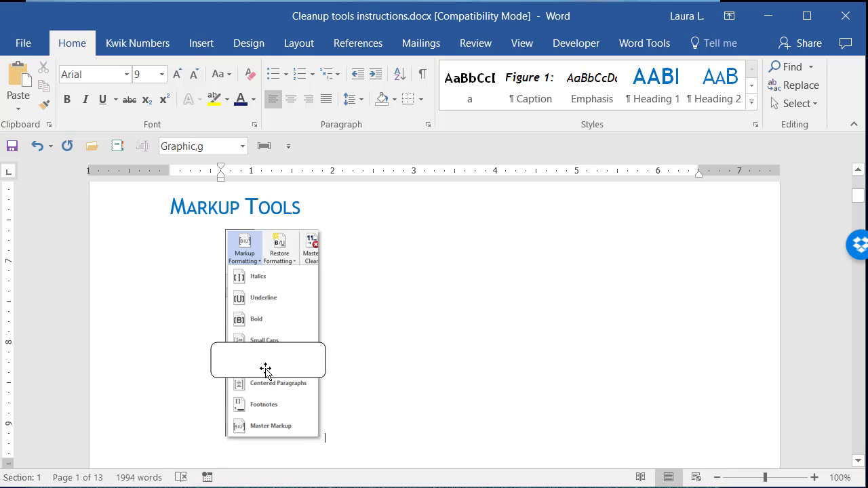
- Set the rounded rectangle over the Quotes entry to No Fill
left_click(266, 371)
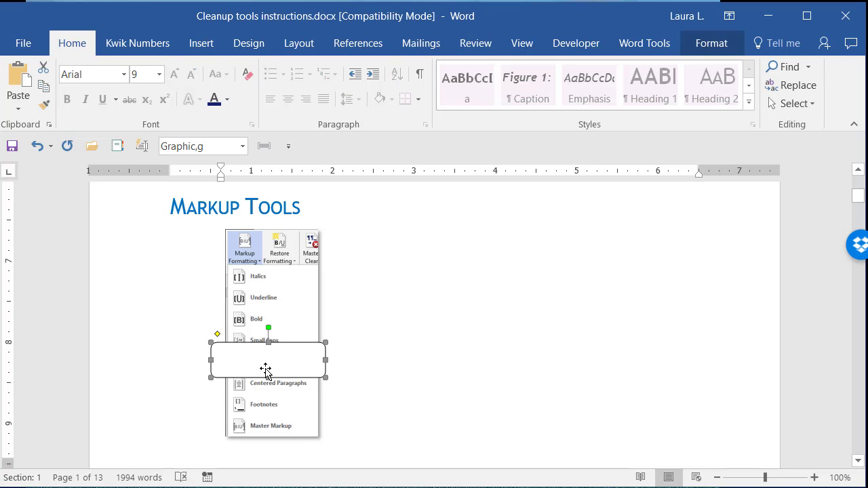
left_click(709, 53)
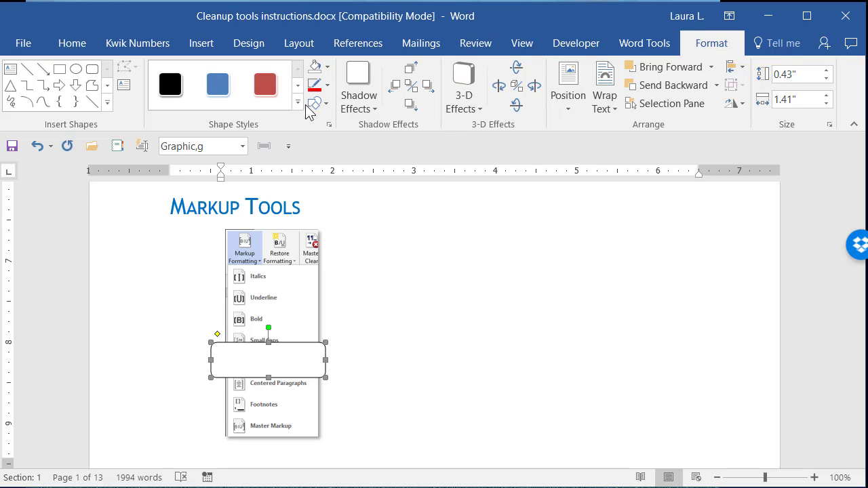
left_click(328, 68)
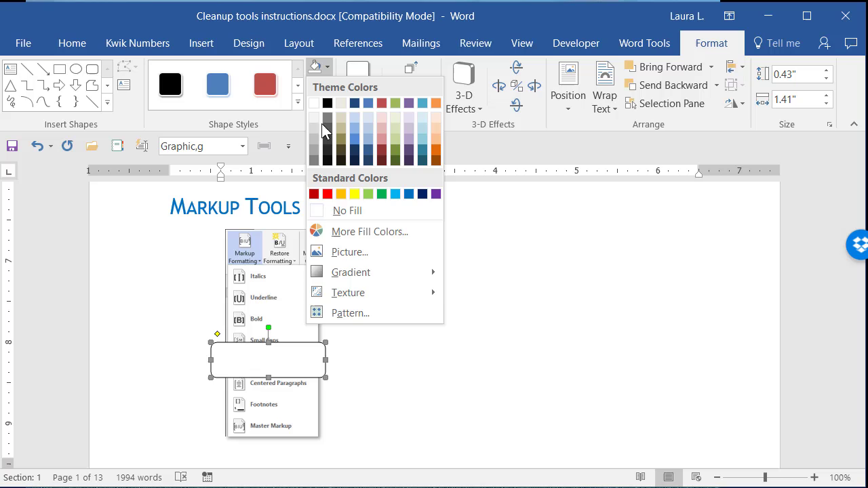
left_click(324, 216)
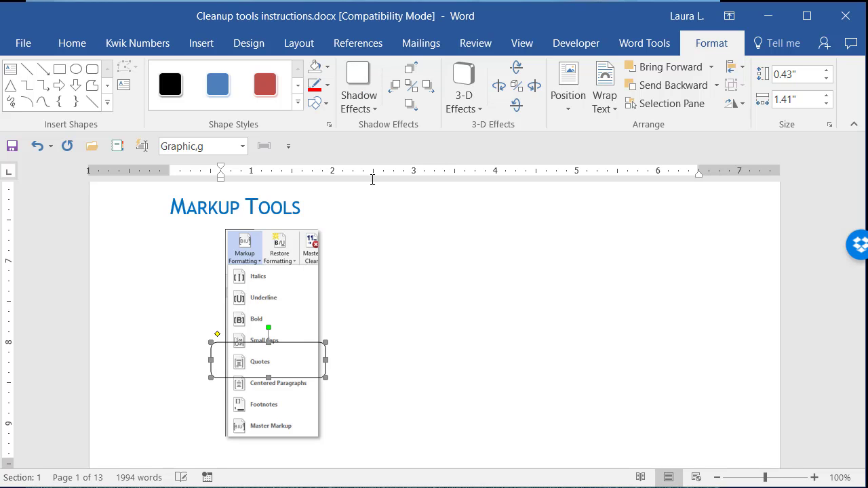
- Give the rounded rectangle a standard red outline with a 2¼ pt weight
left_click(327, 86)
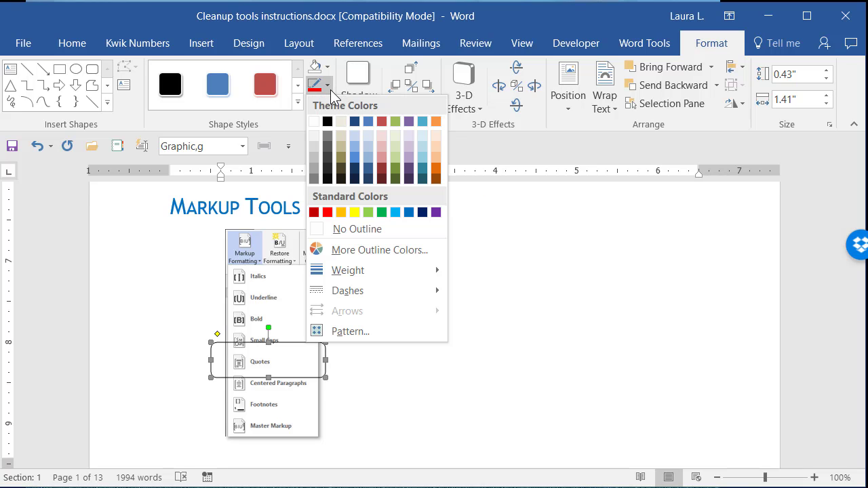
left_click(328, 212)
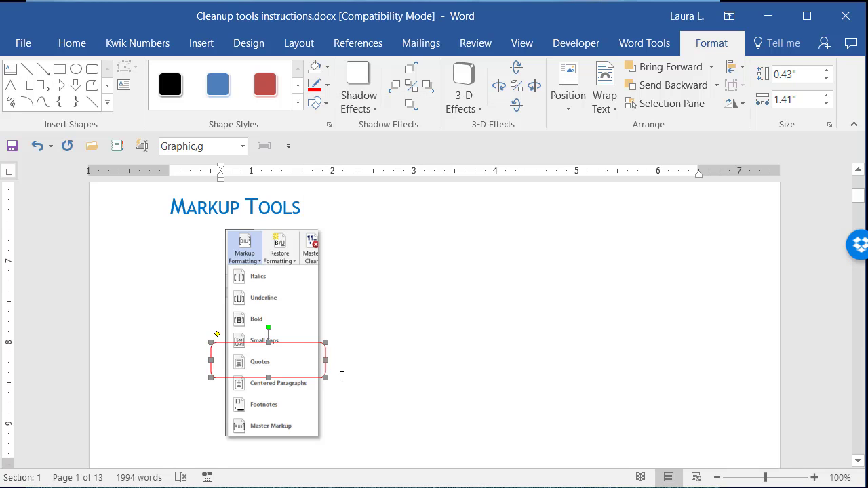
left_click(328, 86)
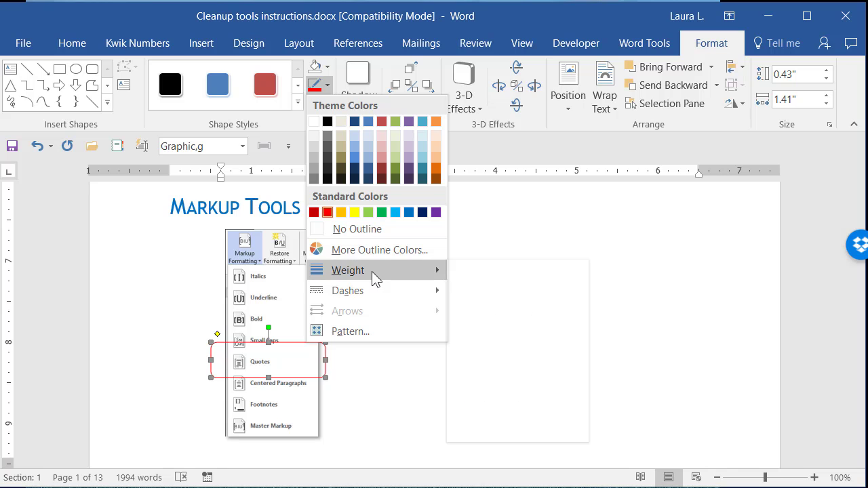
mouse_move(371, 271)
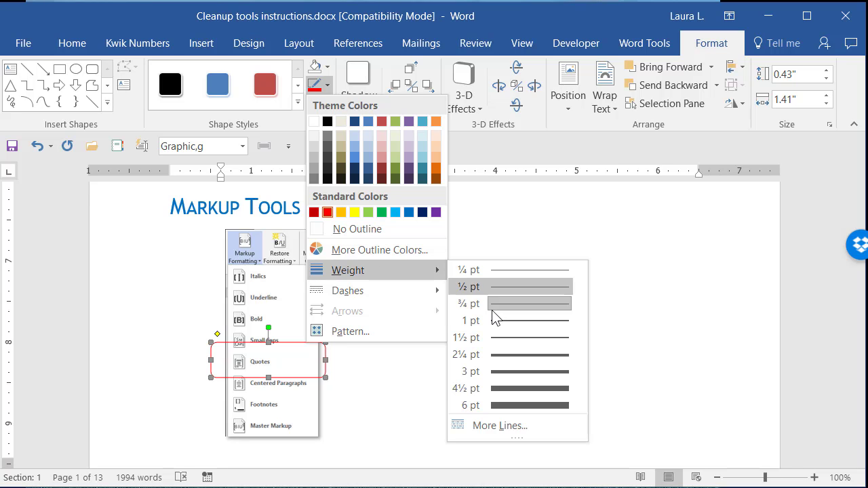
left_click(503, 354)
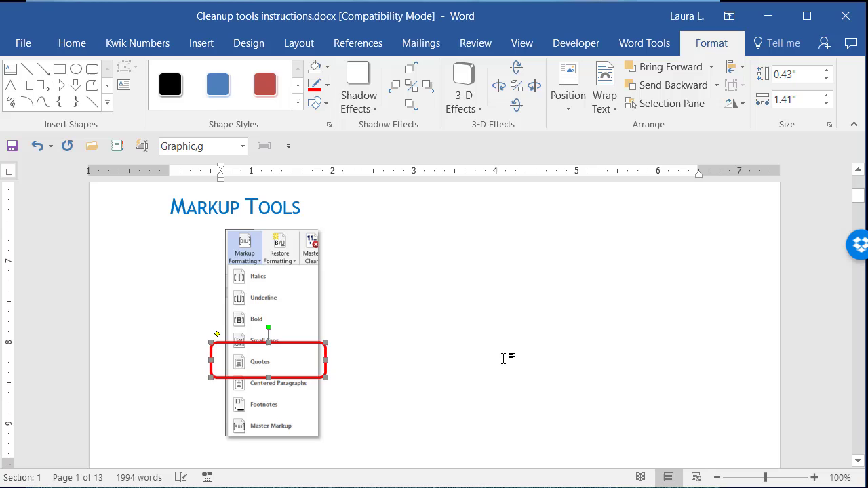
left_click(503, 358)
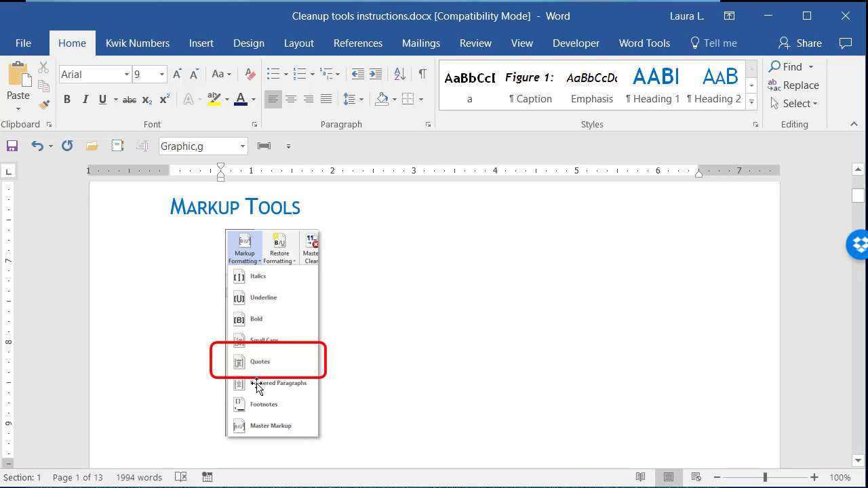
- Review the commands available for the red rounded rectangle, including Set AutoShape Defaults, and dismiss them without choosing any
left_click(212, 354)
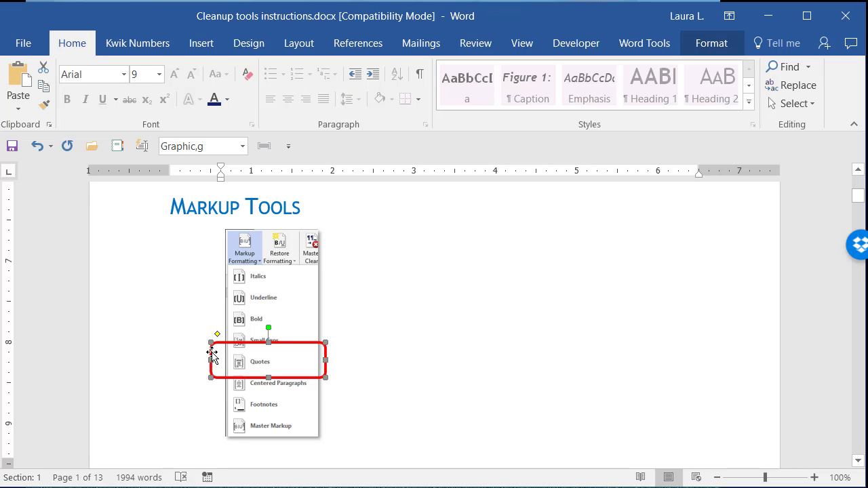
right_click(325, 352)
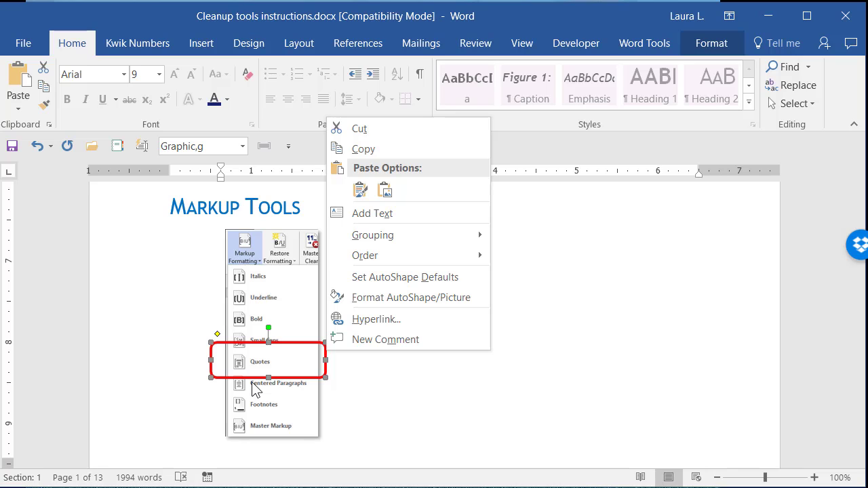
left_click(535, 405)
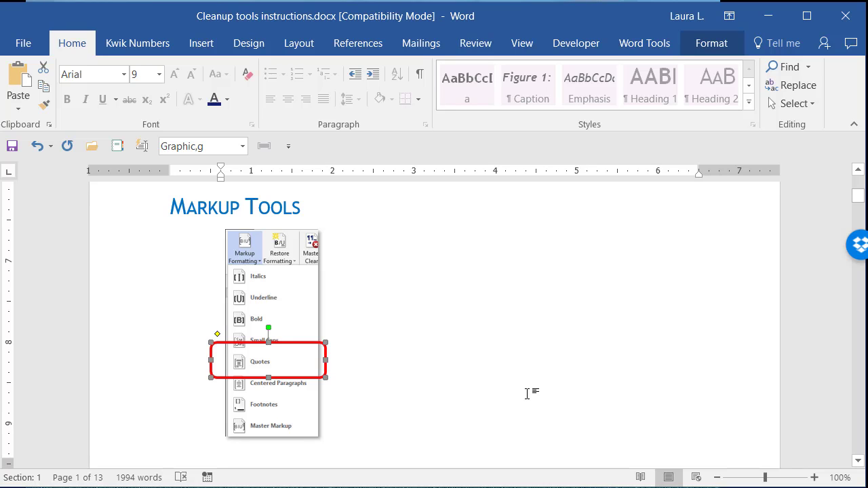
left_click(406, 362)
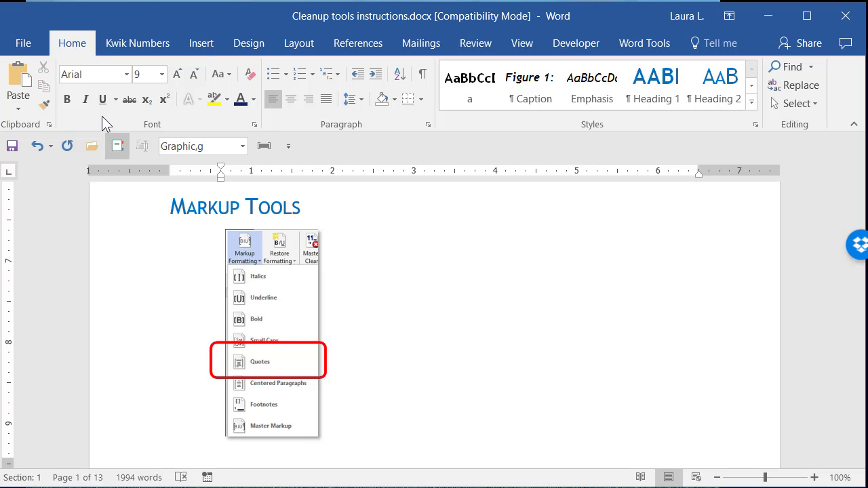
- Browse for a file to open and go to the %appdata% folder
left_click(23, 40)
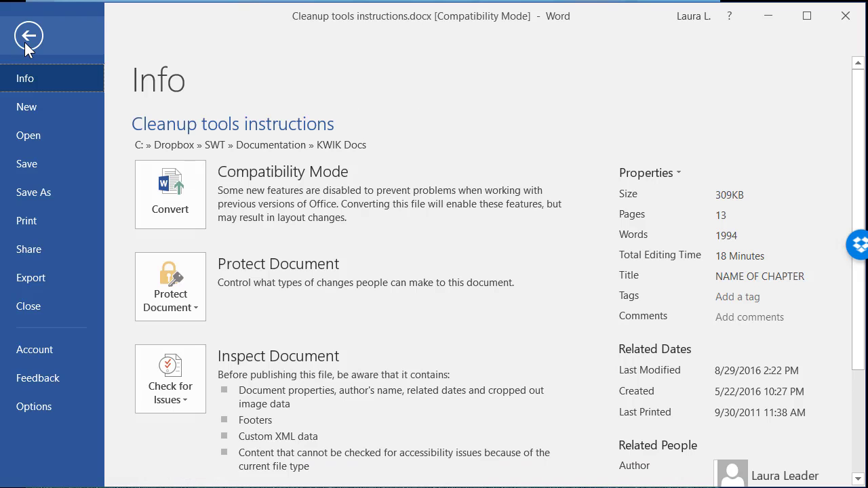
left_click(41, 140)
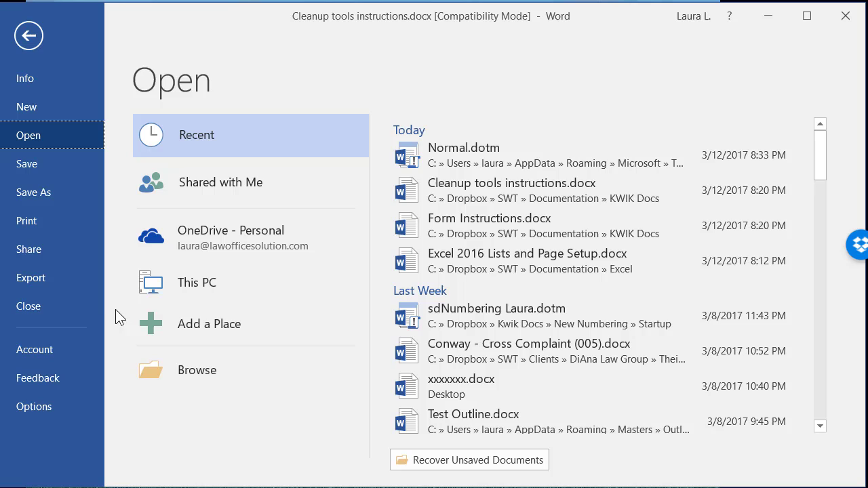
left_click(189, 370)
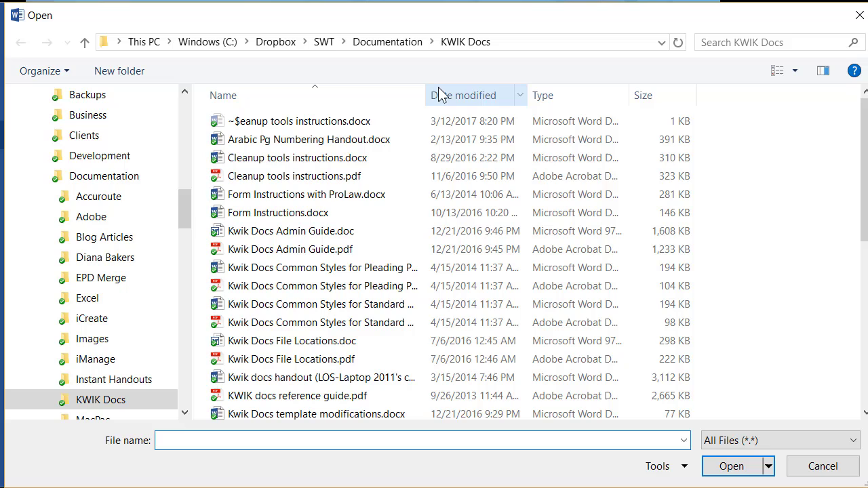
left_click(524, 42)
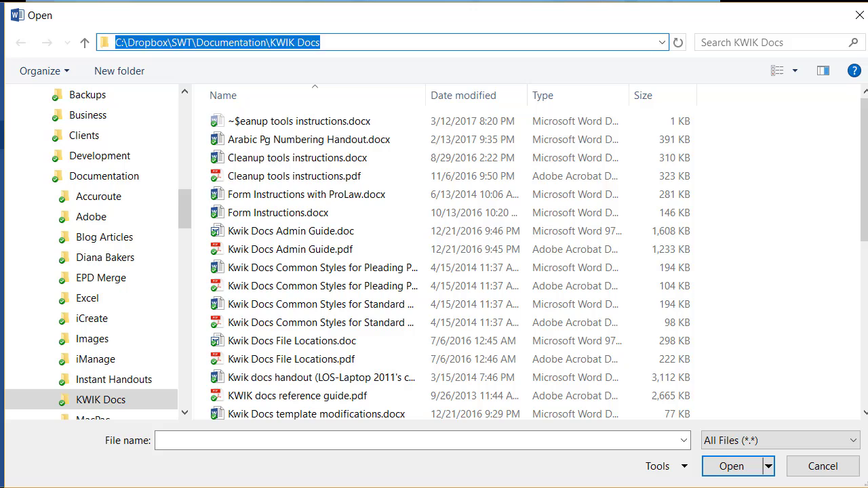
type("%appdata%")
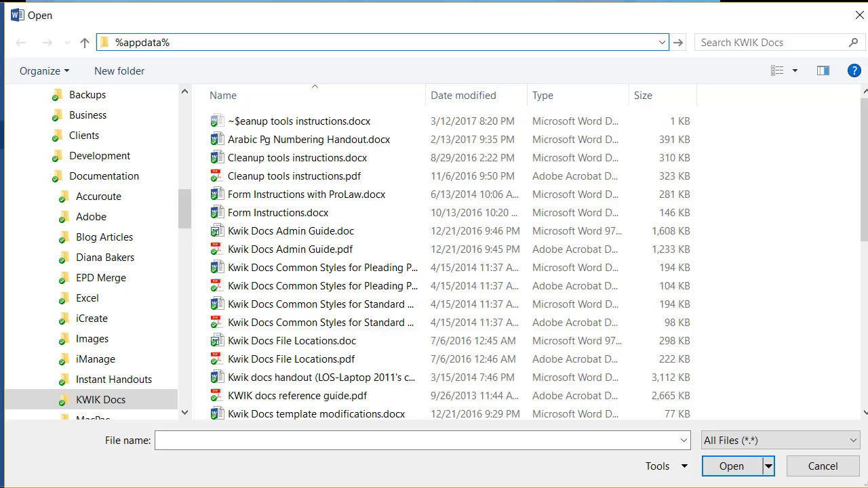
key("Return")
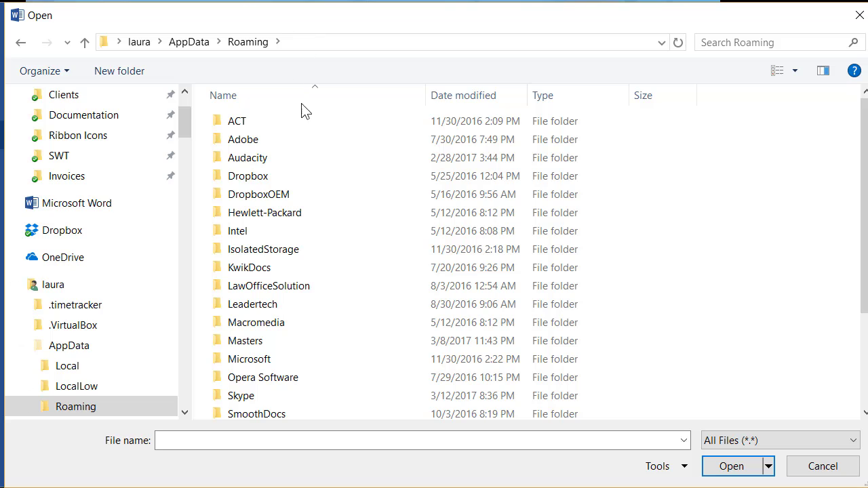
- Go into the Microsoft folder and open its Templates subfolder
double_click(228, 363)
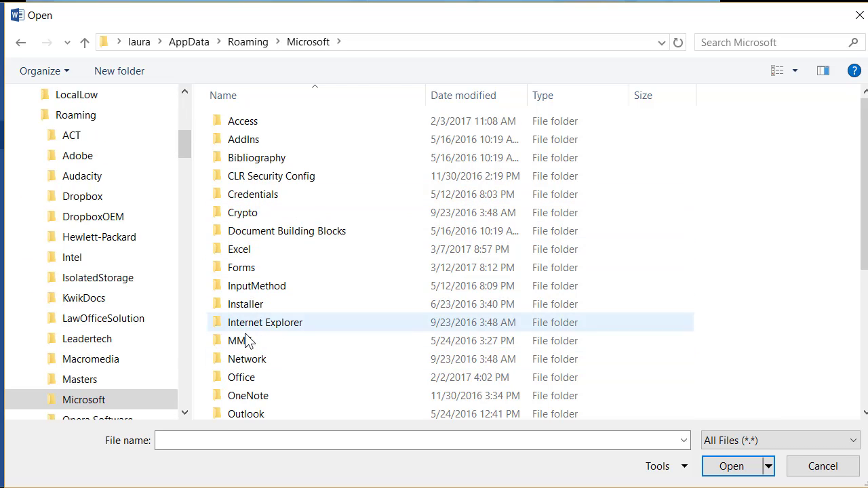
scroll(276, 355, "down", 5)
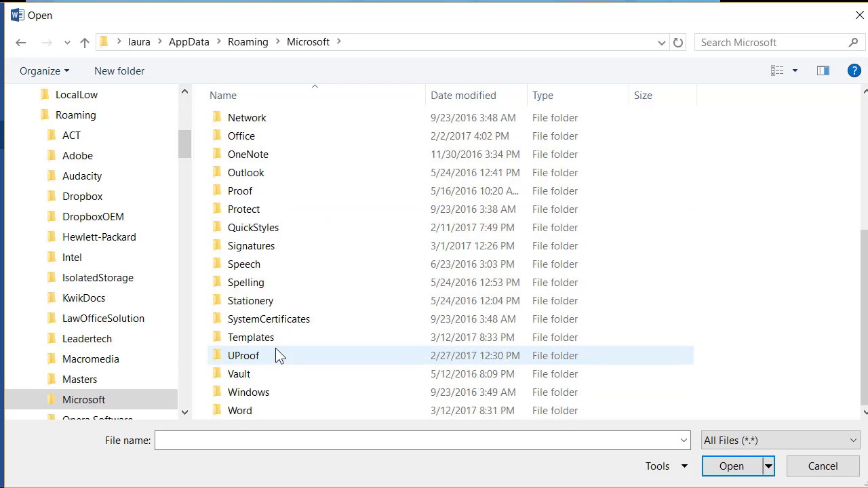
left_click(254, 337)
double_click(254, 337)
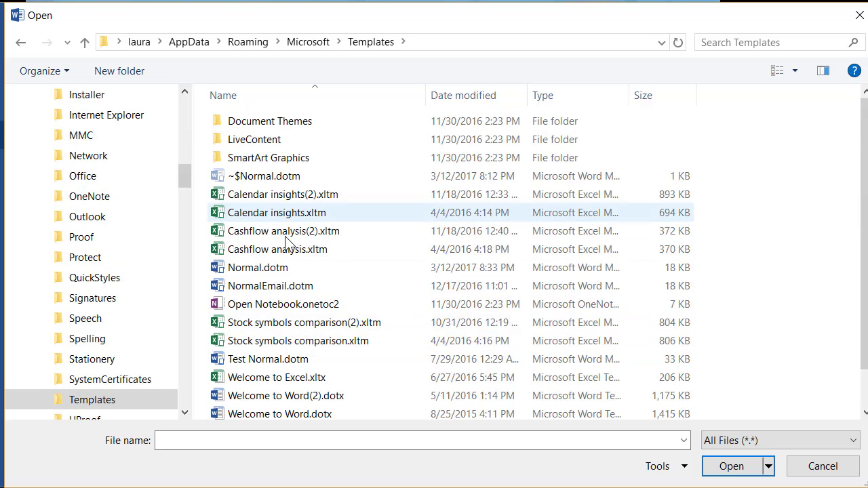
- Open Normal.dotm from the Templates folder and maximize its window
left_click(275, 268)
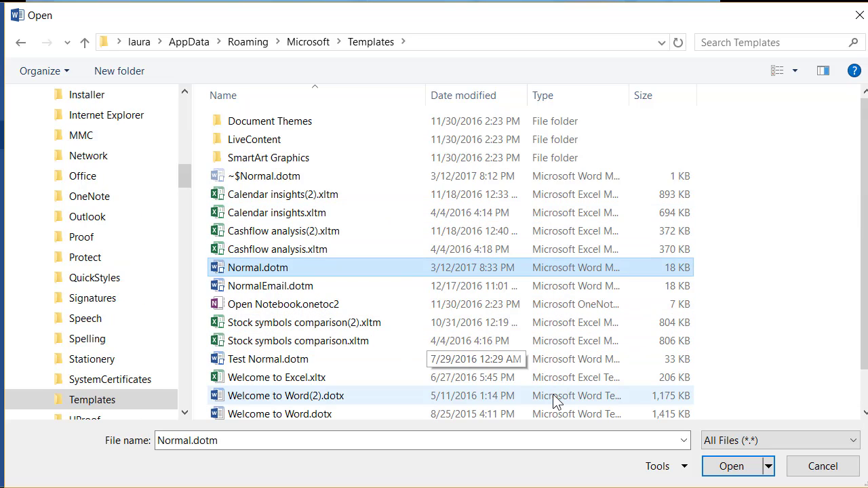
double_click(241, 268)
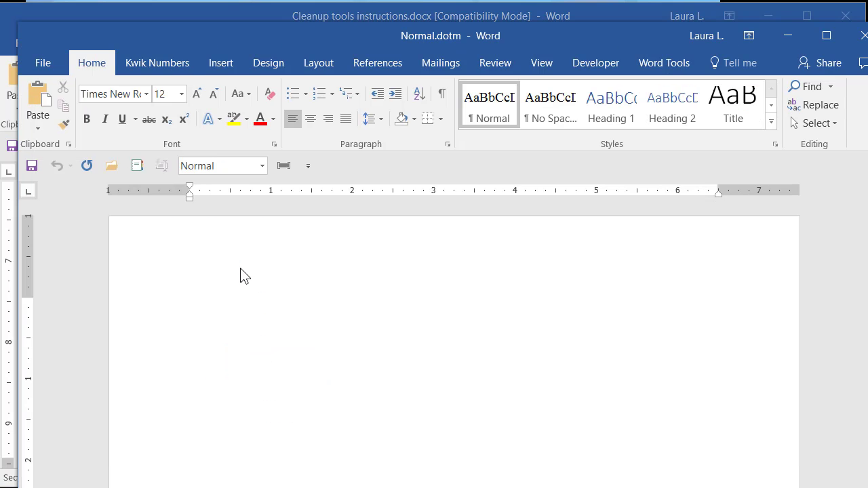
double_click(584, 33)
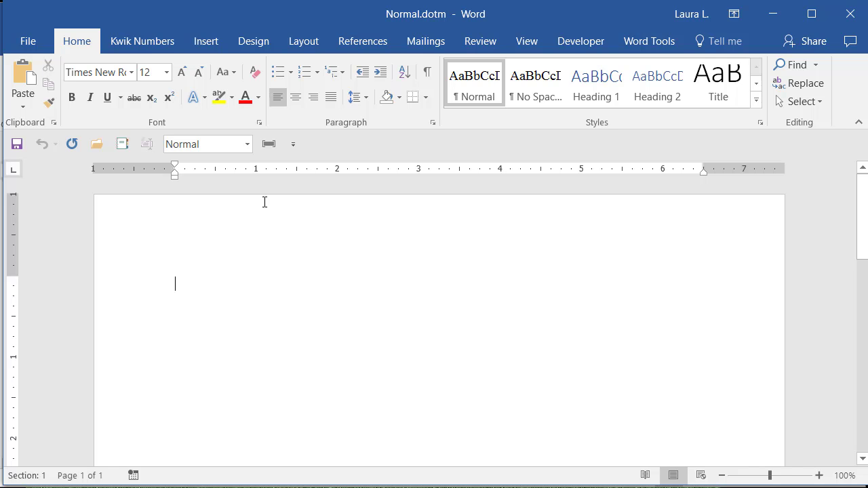
- Generate sample paragraphs in Normal.dotm with =rand()
type("=ra")
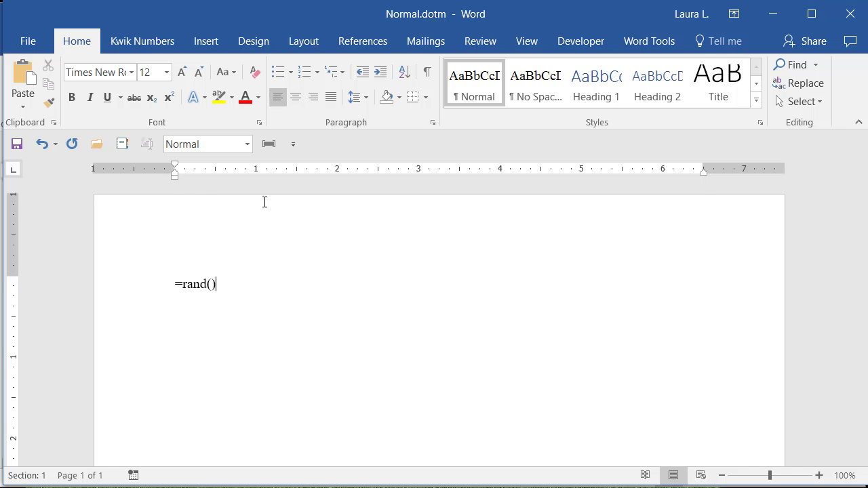
type("nd()")
key("Return")
scroll(358, 234, "up", 3)
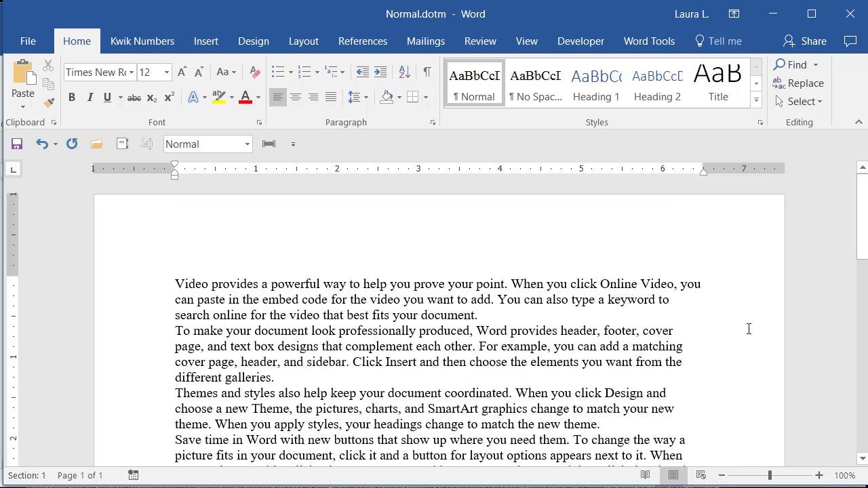
- Draw a rounded rectangle about 2.36" wide and 1.18" high over the first paragraphs of sample text
left_click(208, 44)
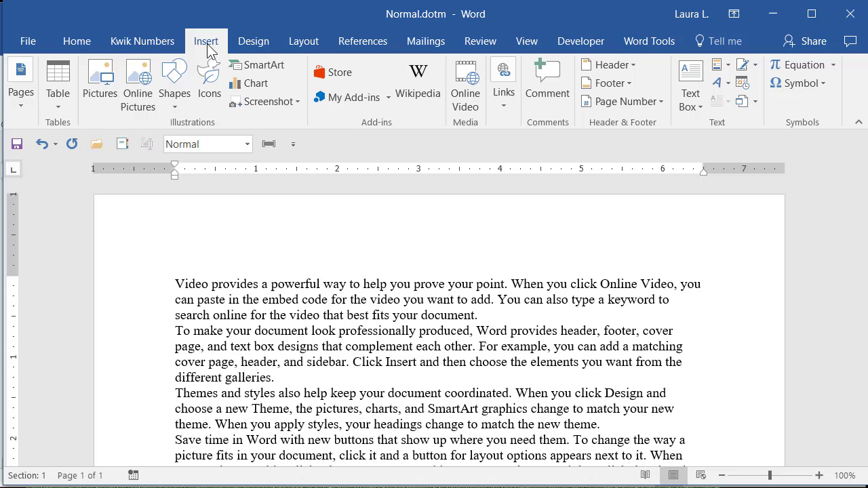
left_click(171, 103)
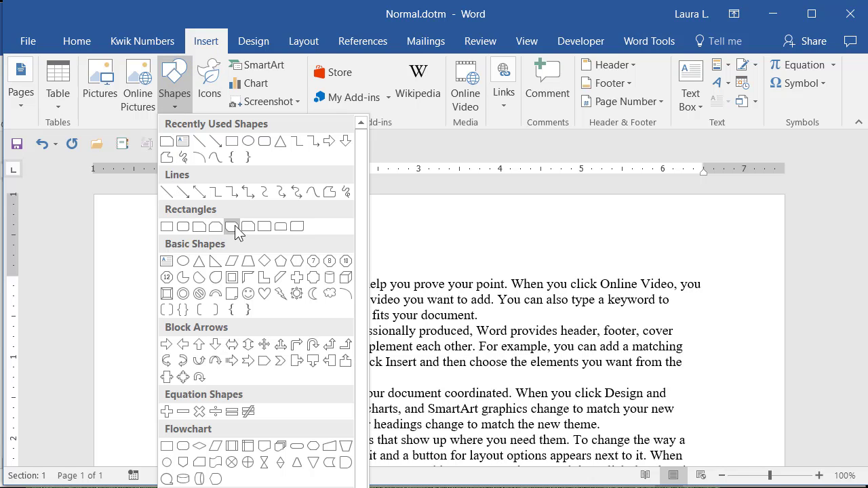
left_click(267, 145)
left_click_drag(304, 263, 497, 359)
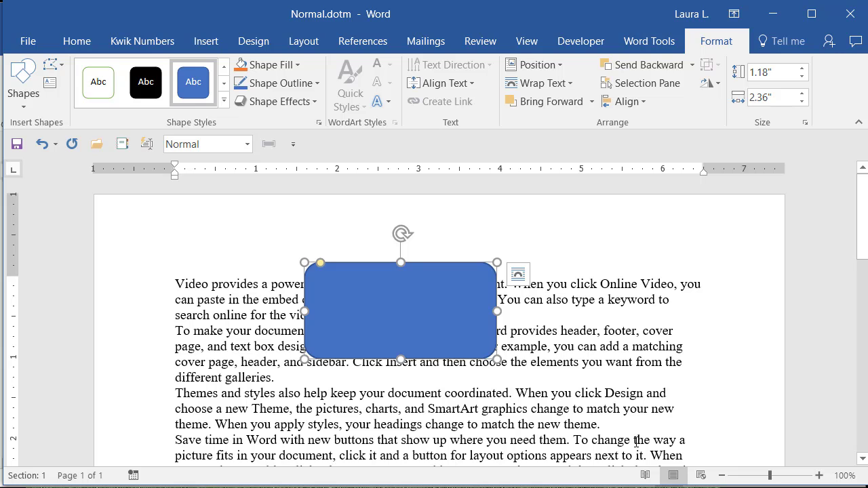
- Remove the rounded rectangle's fill and give it a standard red outline
left_click(299, 64)
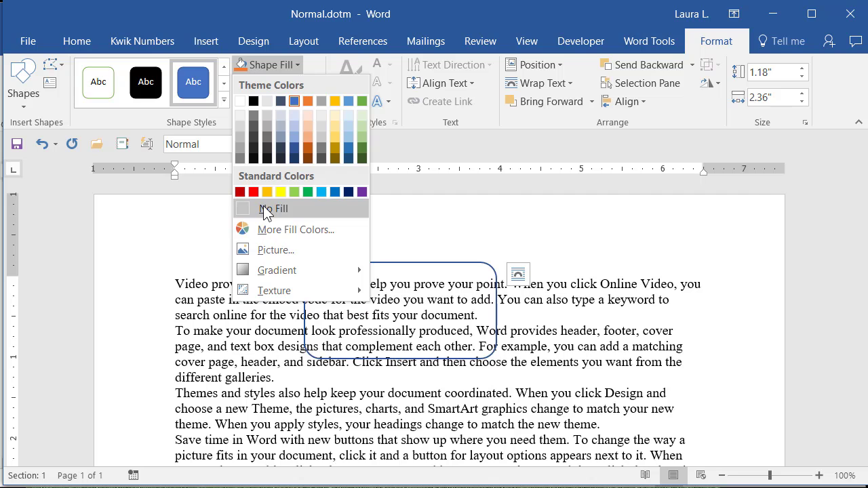
left_click(263, 207)
left_click(285, 85)
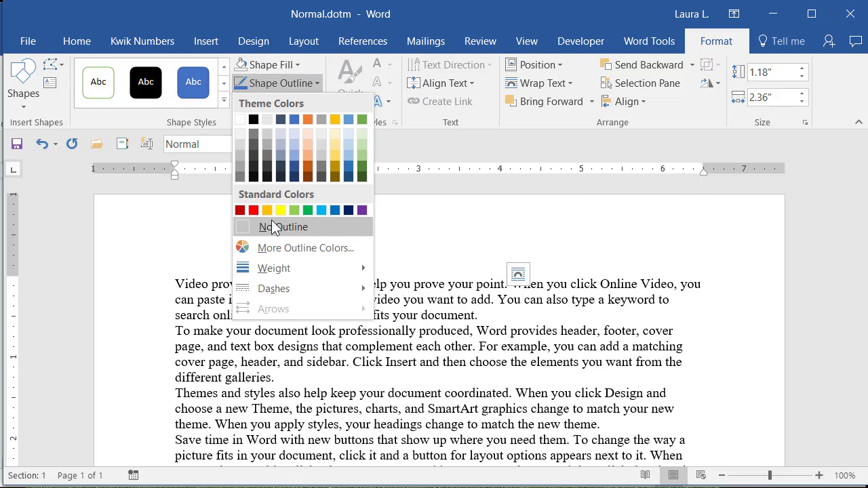
left_click(253, 210)
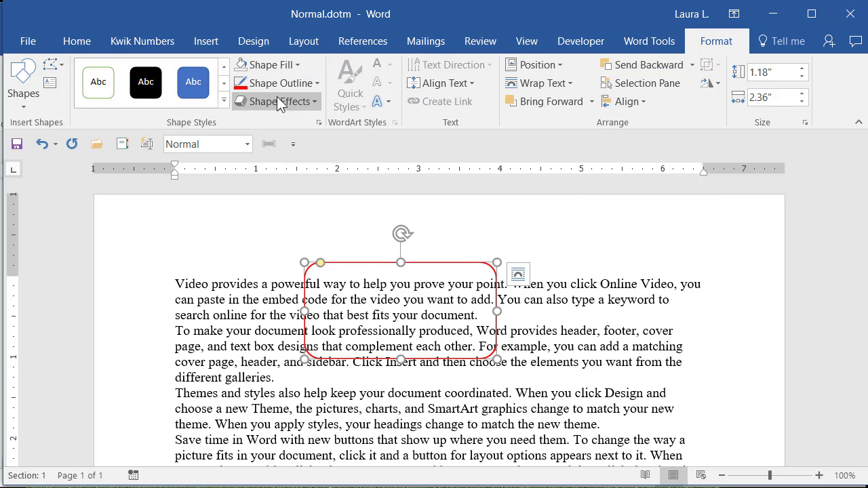
- Apply a thicker weight to the rounded rectangle's red outline and deselect the shape
left_click(315, 84)
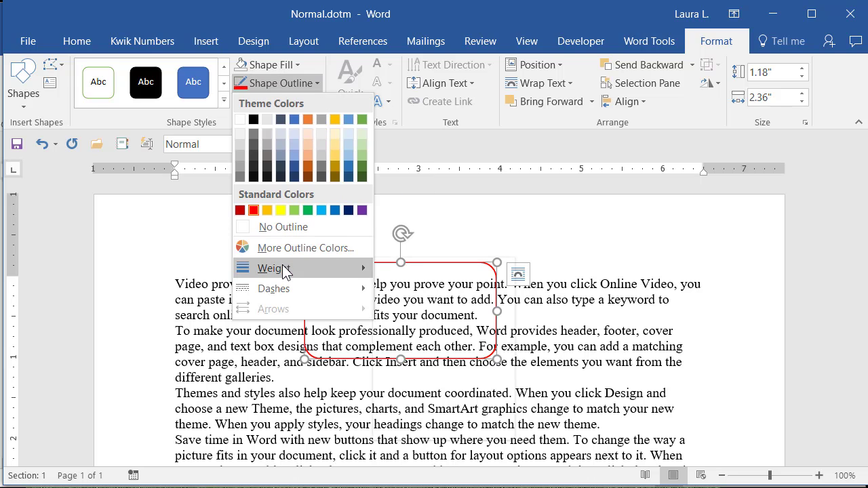
mouse_move(287, 270)
left_click(451, 348)
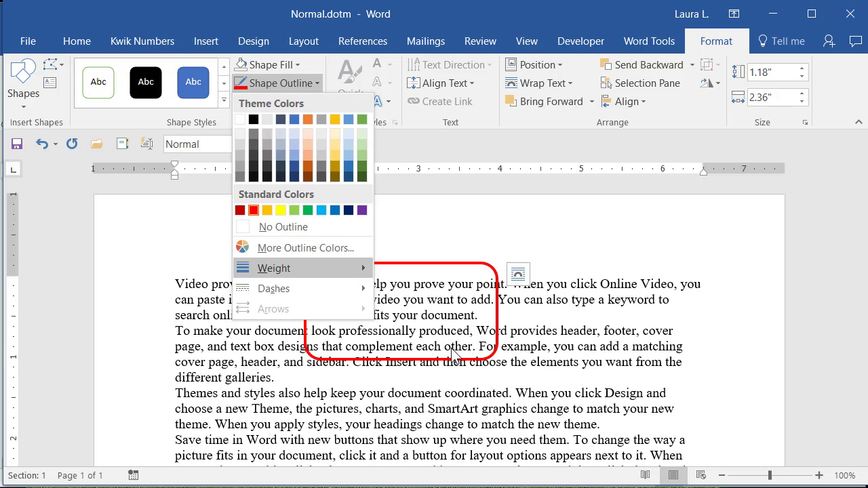
left_click(580, 346)
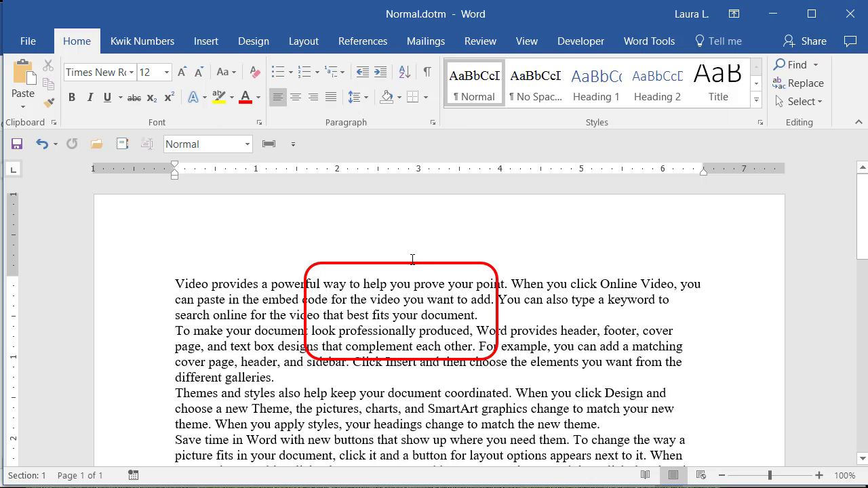
- Move the red rounded rectangle over the start of the first paragraph and shrink it to about 1.38" by 0.89"
mouse_move(410, 265)
left_mouse_down()
mouse_move(250, 290)
mouse_move(300, 250)
left_mouse_up()
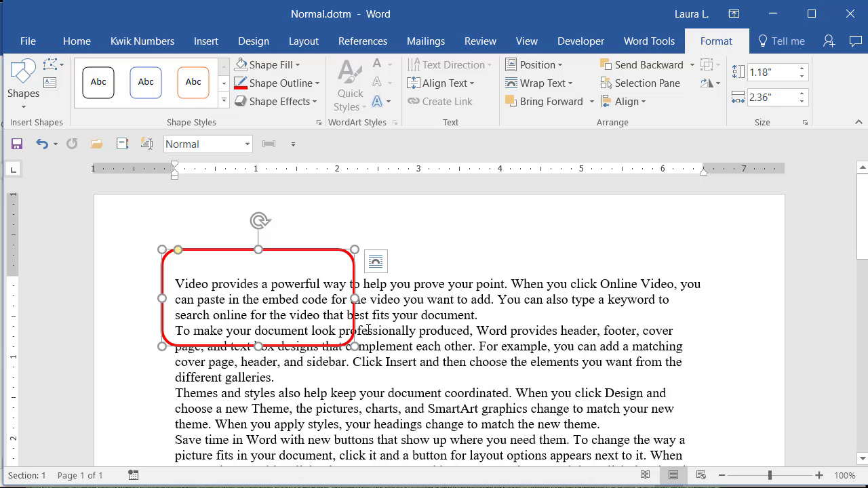
left_click_drag(355, 346, 275, 323)
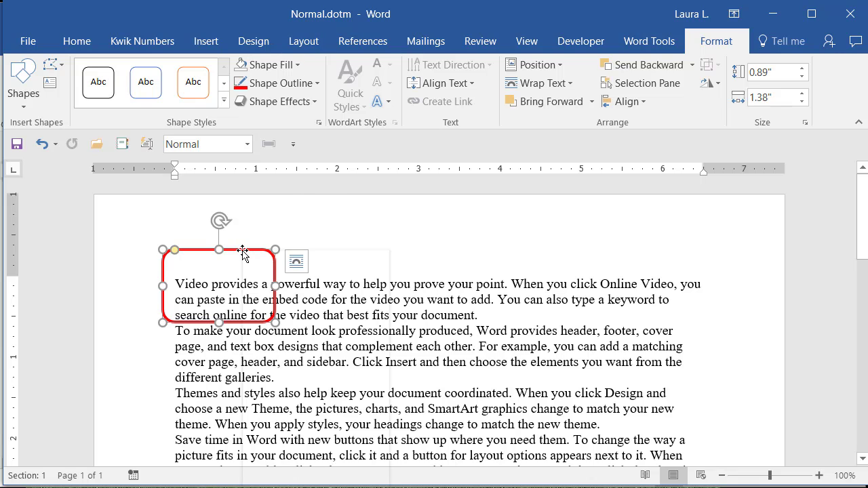
right_click(244, 255)
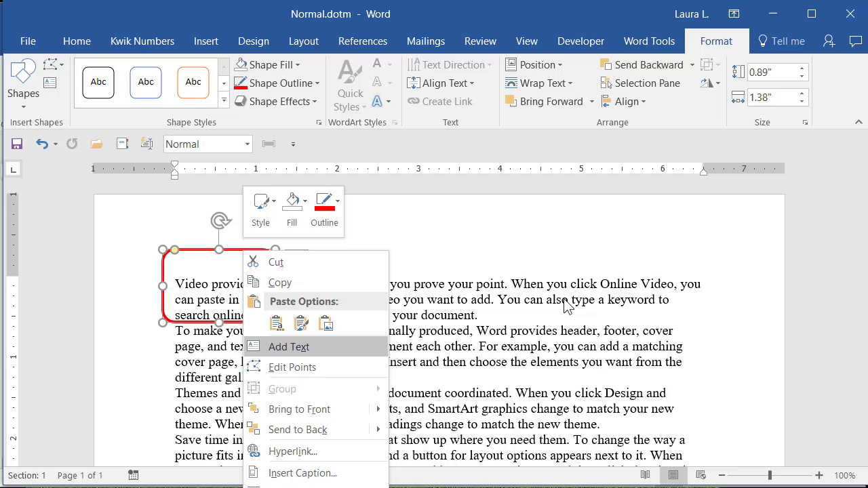
key("Escape")
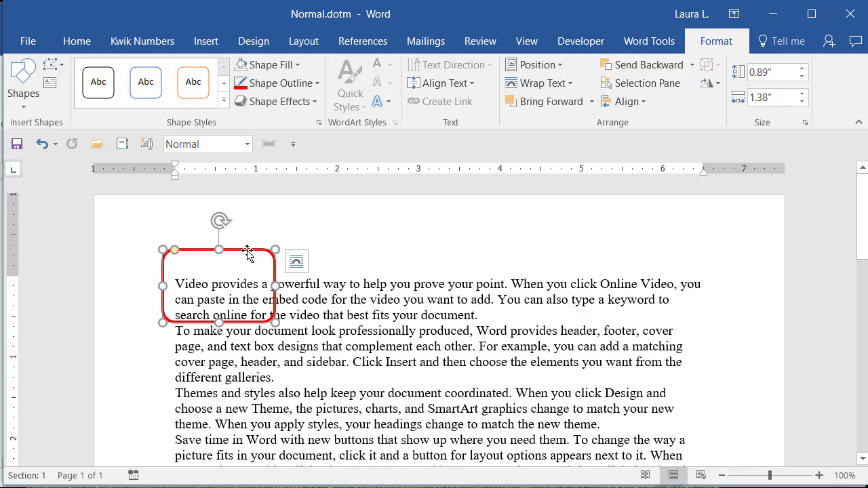
right_click(247, 253)
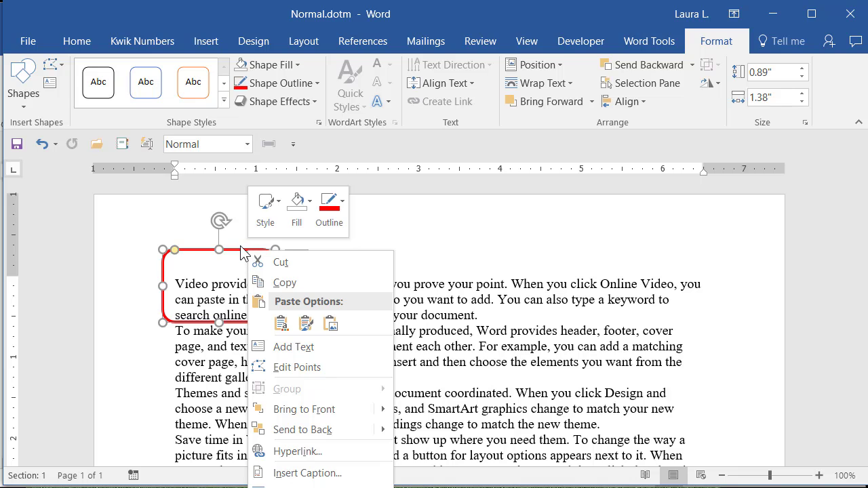
right_click(242, 252)
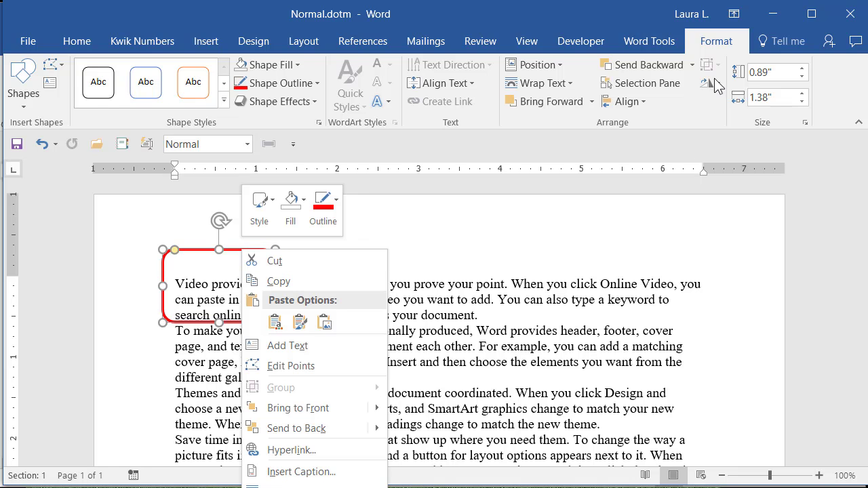
key("Escape")
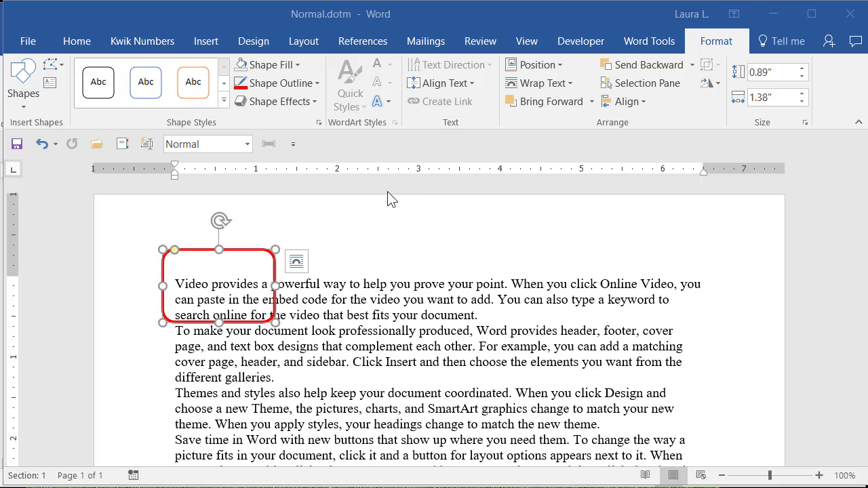
- Set the red-outlined rounded rectangle's formatting as the default shape in Normal.dotm, moving the window up to reach the full command list
left_click_drag(304, 1, 297, 0)
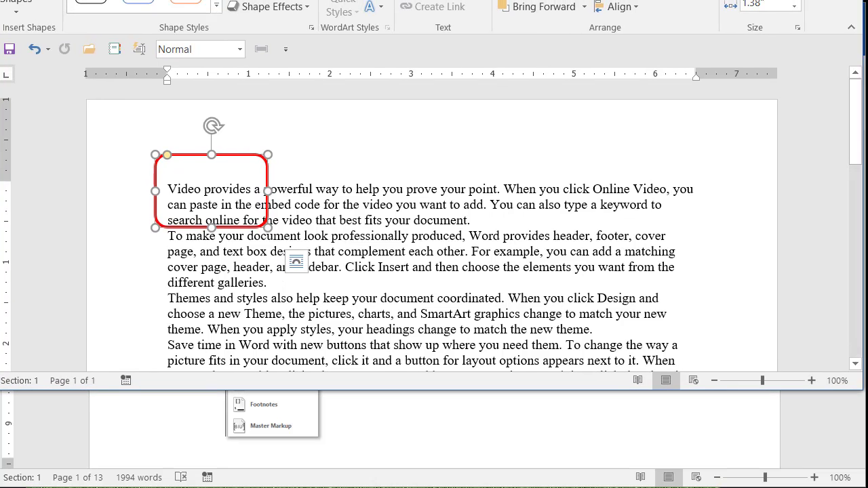
right_click(230, 157)
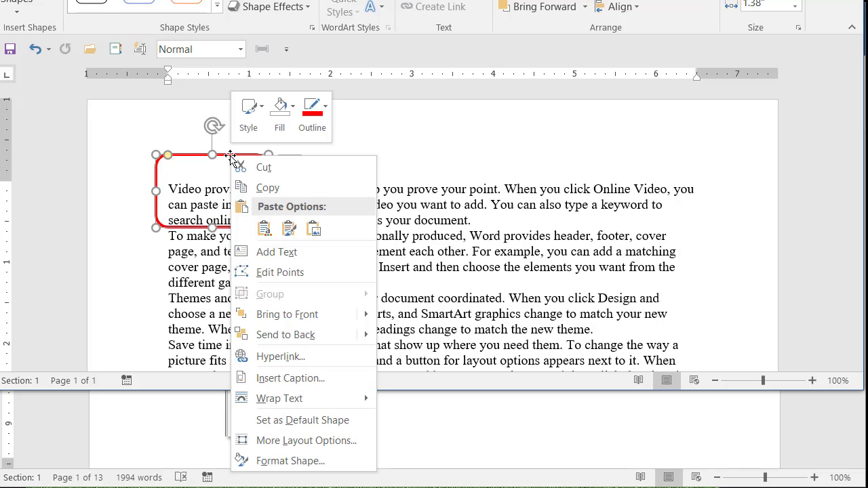
left_click(263, 423)
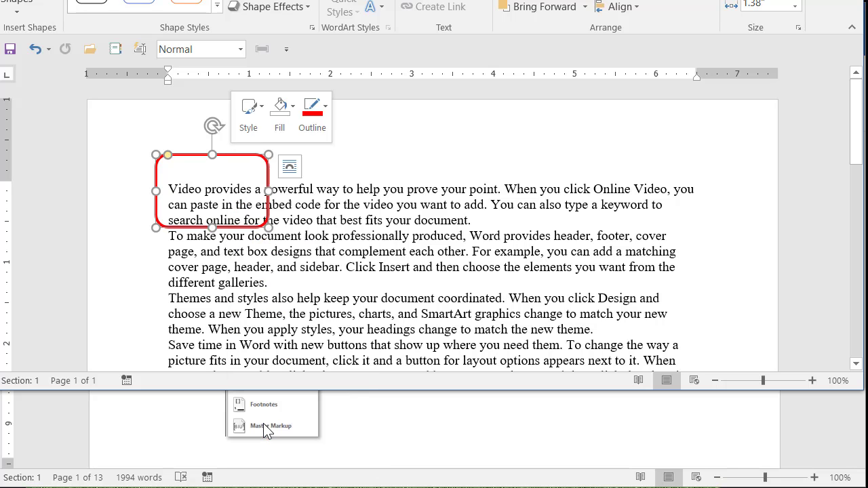
left_click(362, 203)
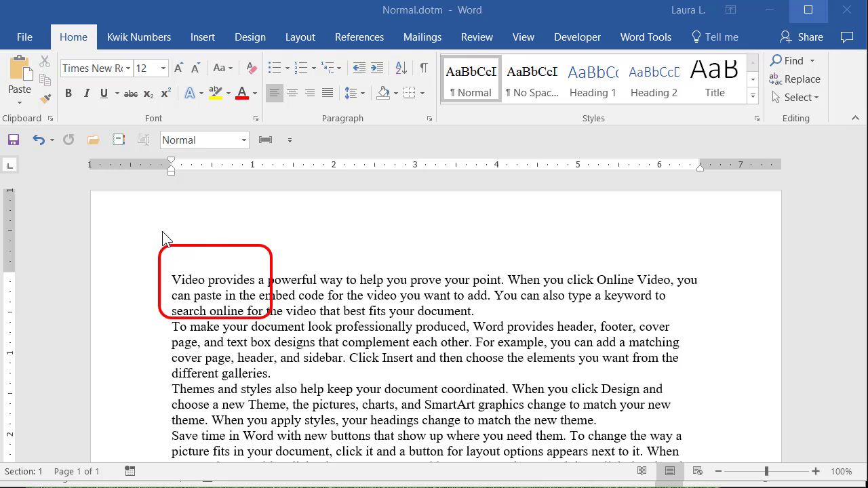
- Delete the red rounded rectangle and all the sample text from Normal.dotm
left_click(202, 251)
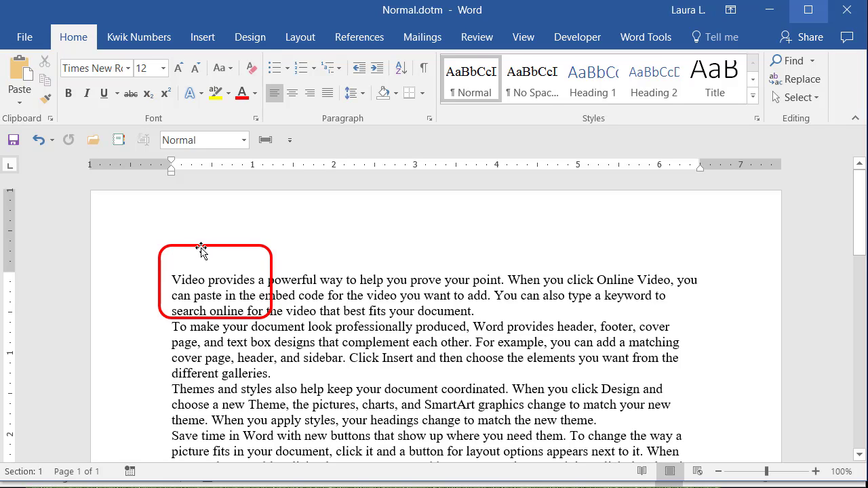
left_click(201, 250)
key("Delete")
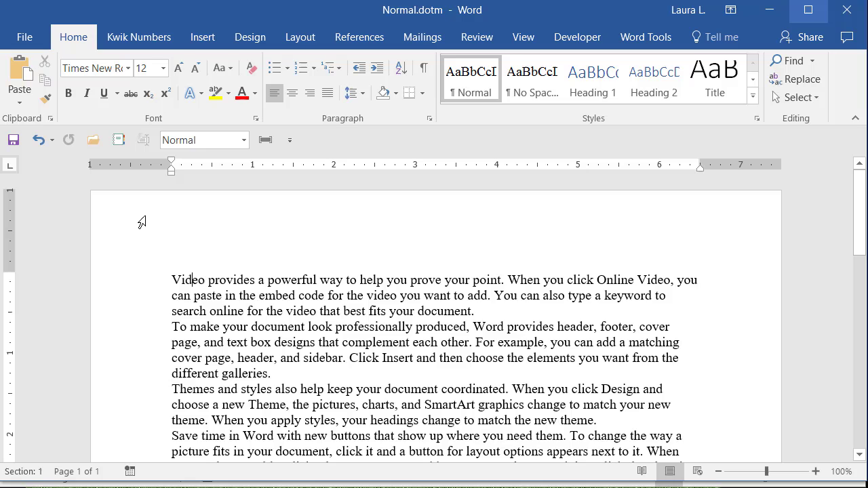
key("ctrl+a")
key("Delete")
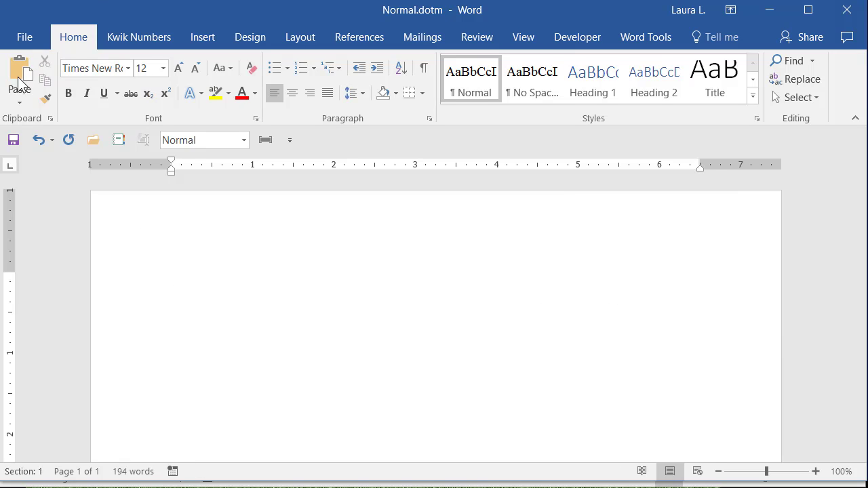
- Save Normal.dotm and close it
left_click(13, 140)
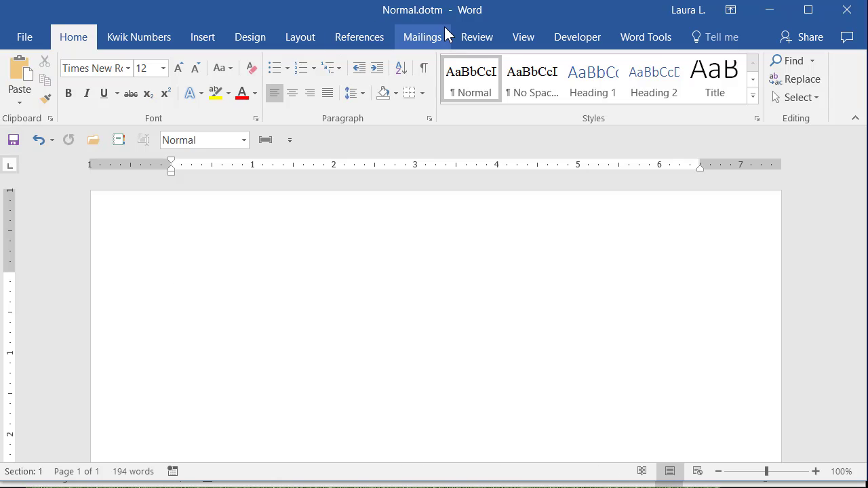
left_click(848, 17)
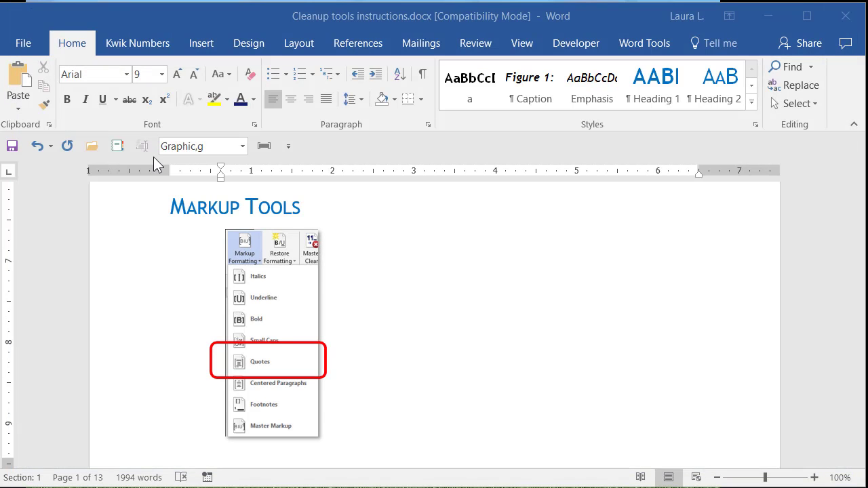
- Create a new blank document
left_click(24, 47)
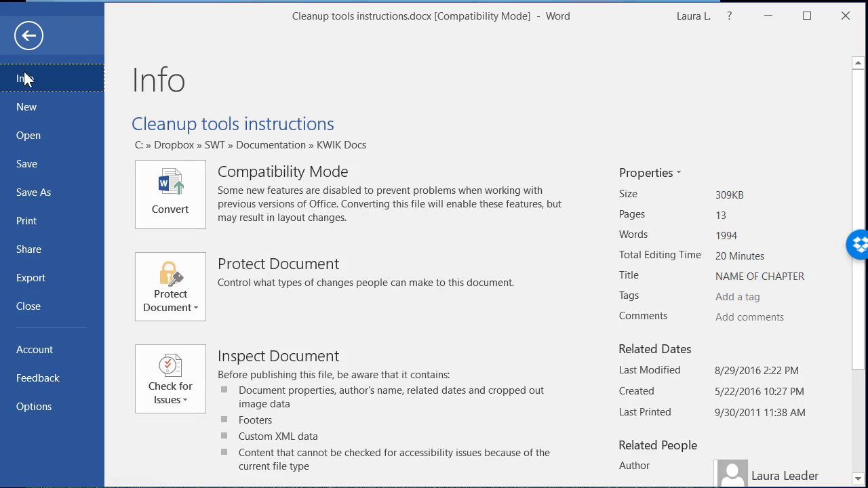
left_click(28, 112)
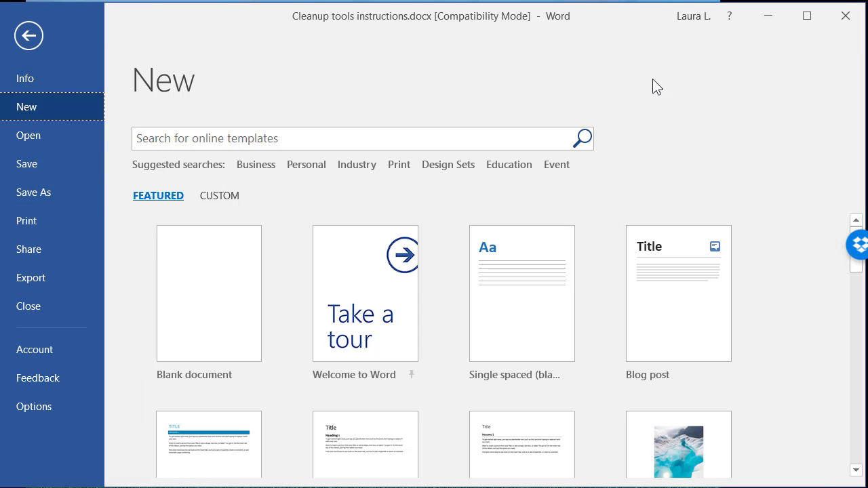
left_click(215, 293)
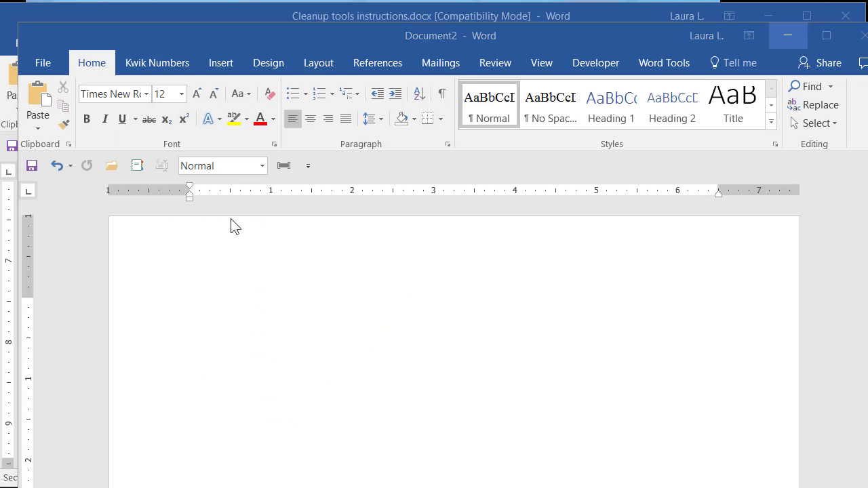
- Draw a rounded rectangle about 2.2 inches wide and 0.7 inches tall over the first lines of the blank page
left_click(214, 63)
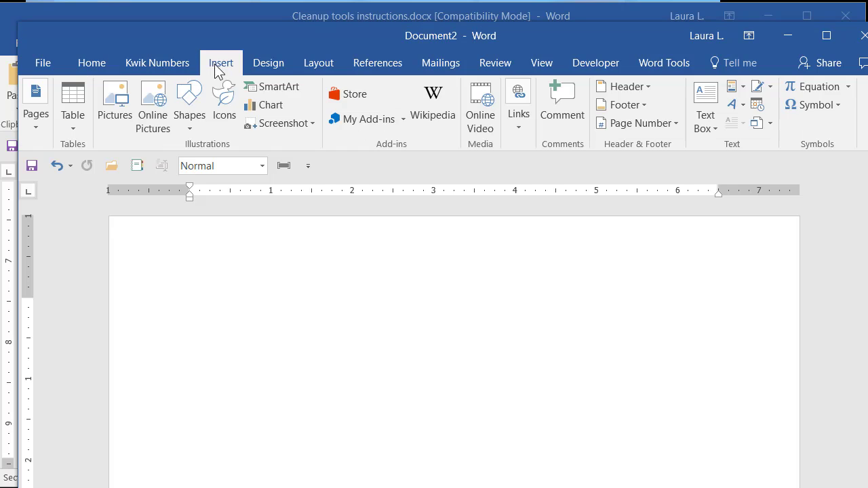
left_click(190, 122)
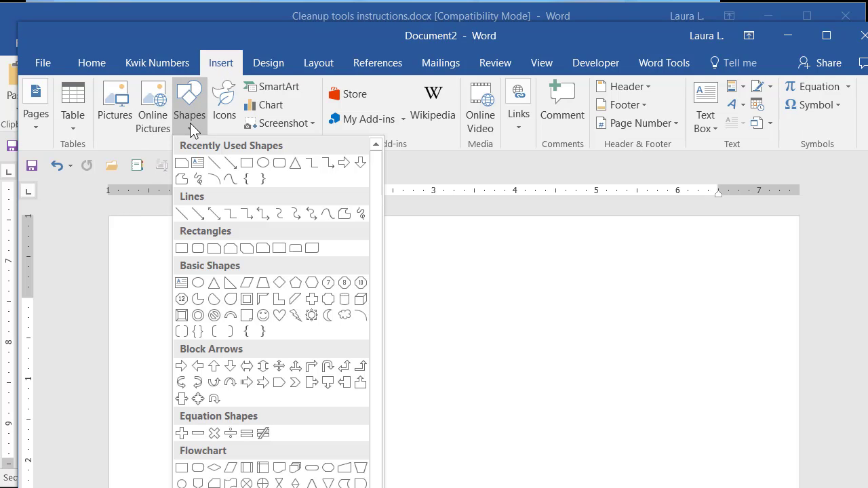
left_click(279, 163)
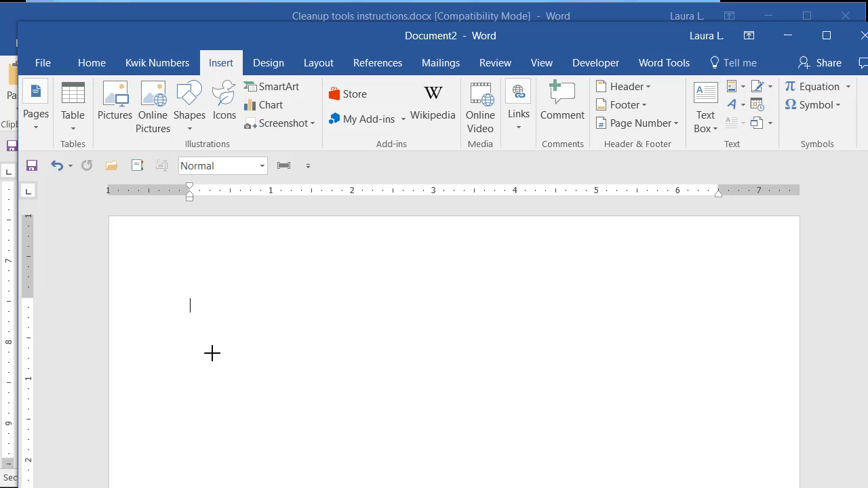
mouse_move(211, 281)
left_mouse_down()
mouse_move(253, 330)
mouse_move(393, 337)
left_mouse_up()
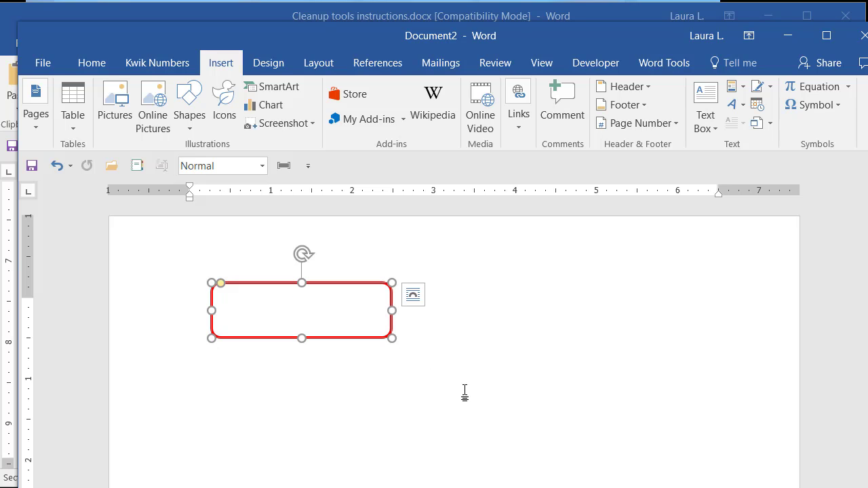
- Fill the document body with sample text using =rand()
left_click(522, 336)
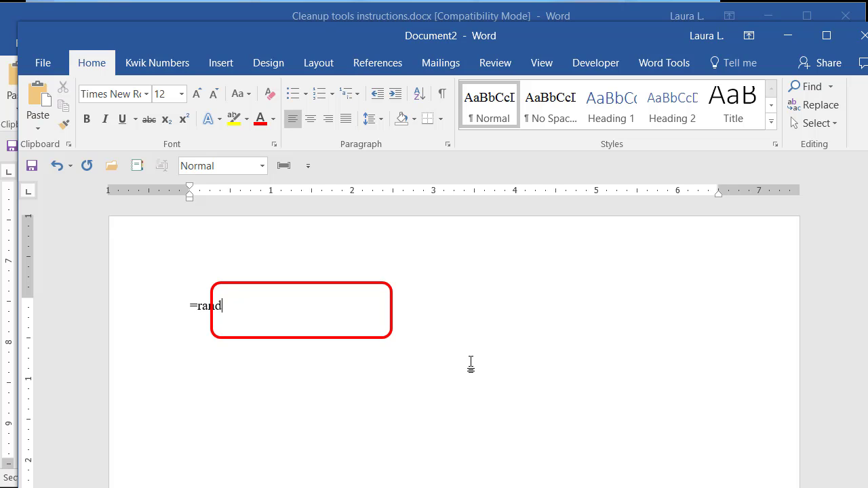
type("()")
key("Return")
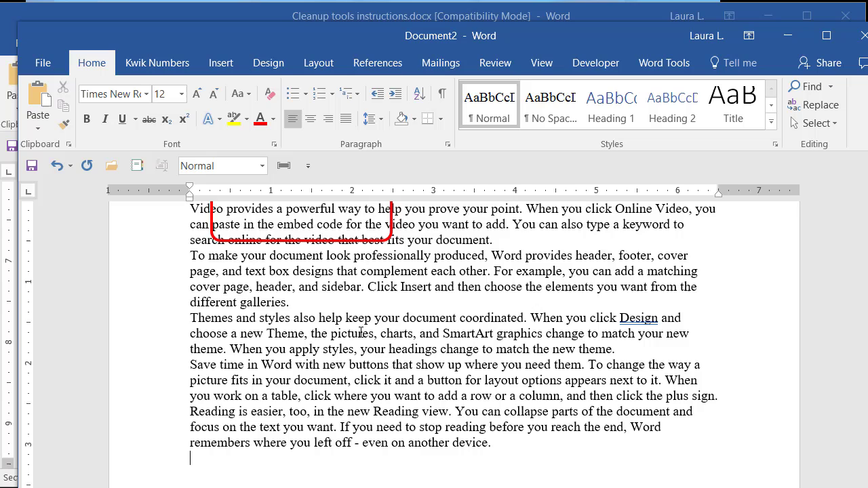
scroll(361, 332, "up", 2)
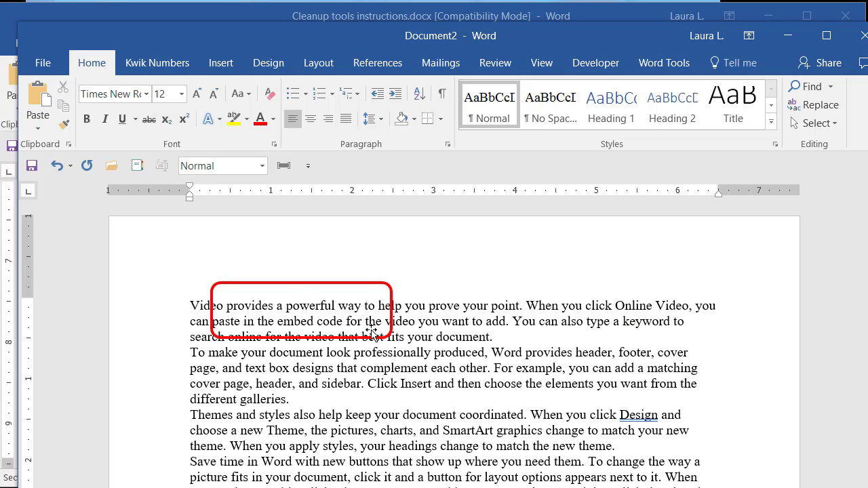
- Draw a Sun shape about 2.6 inches wide over the right part of the sample paragraphs
left_click(220, 63)
left_click(194, 130)
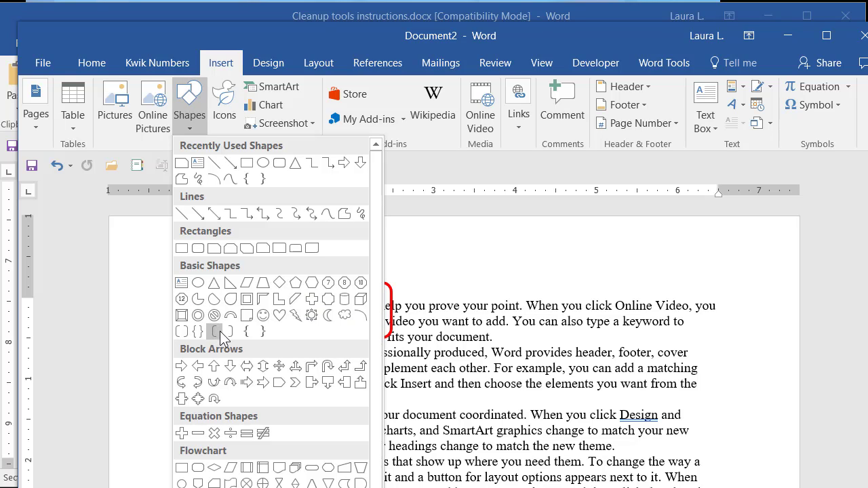
left_click(311, 314)
mouse_move(515, 295)
left_mouse_down()
mouse_move(587, 371)
mouse_move(691, 398)
mouse_move(733, 449)
left_mouse_up()
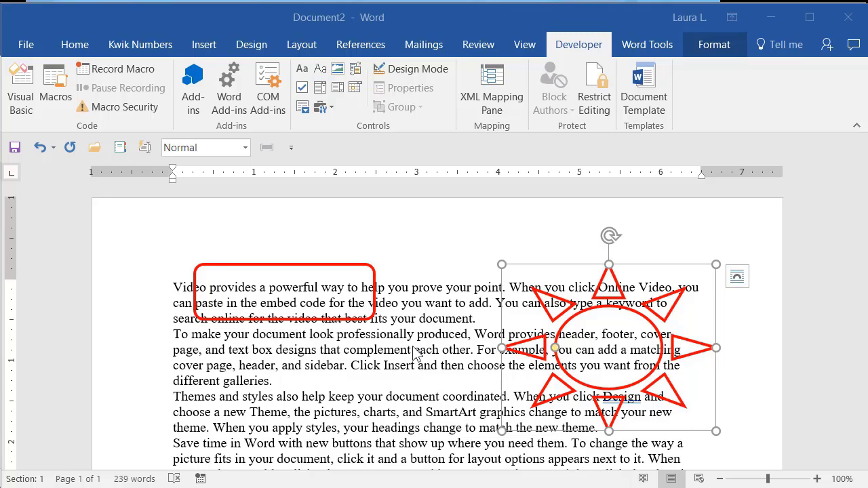
- Open the File Locations settings in Word's advanced options
left_click(26, 45)
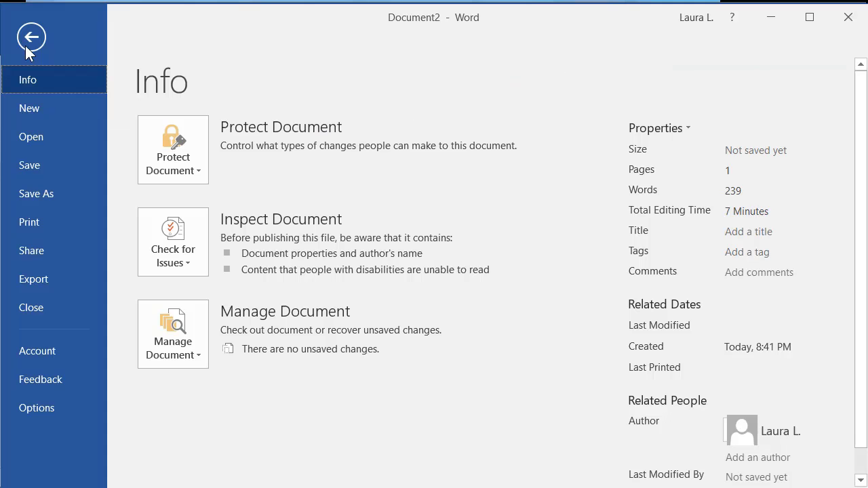
left_click(34, 406)
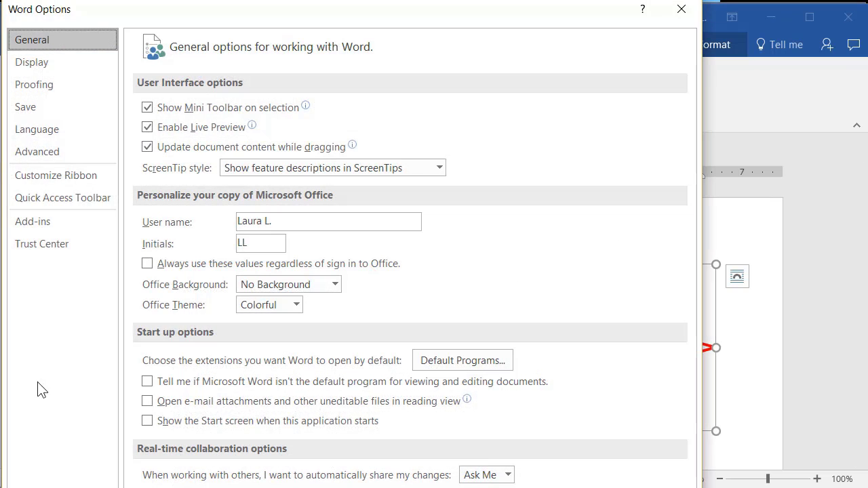
left_click(59, 152)
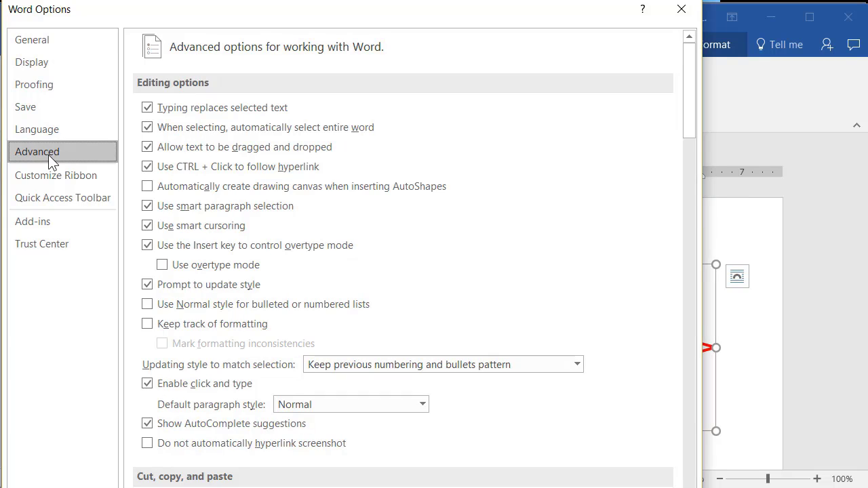
left_click_drag(691, 79, 690, 483)
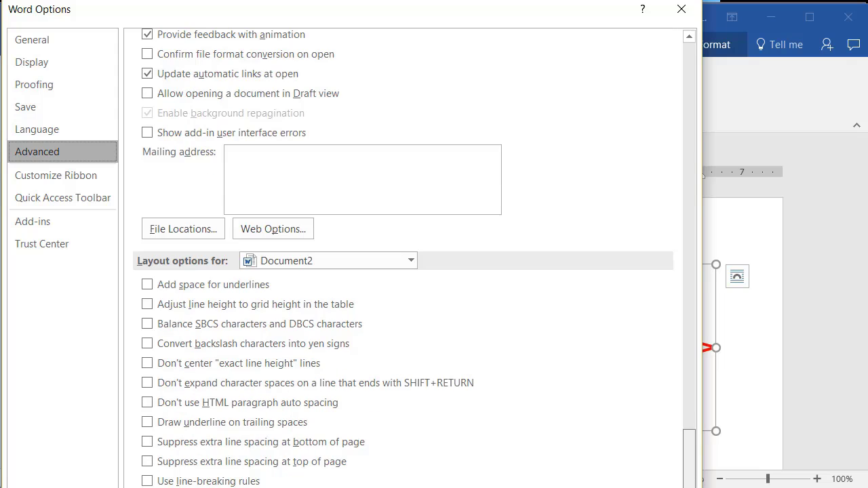
left_click(170, 232)
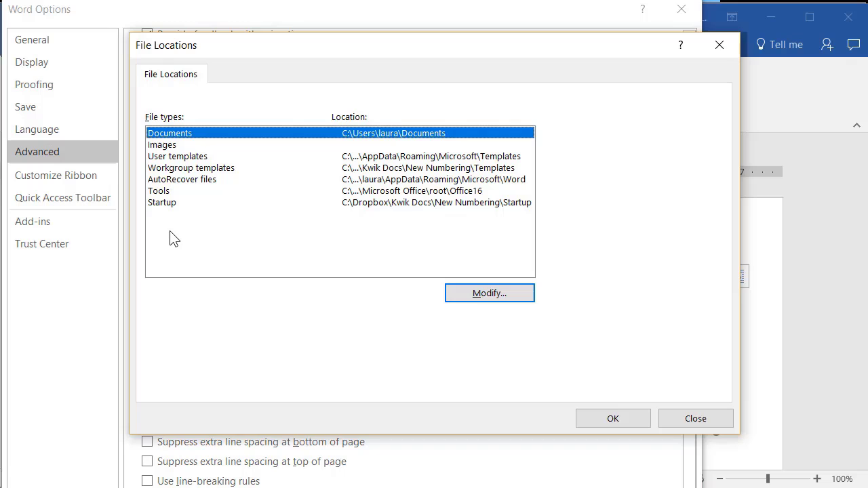
- Look up the full folder path of the User templates location, then close the file locations without changing anything
left_click(183, 158)
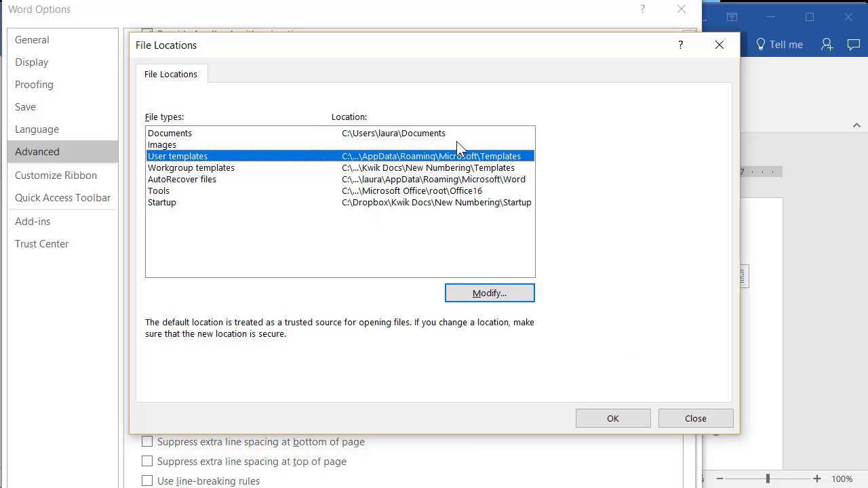
left_click(485, 296)
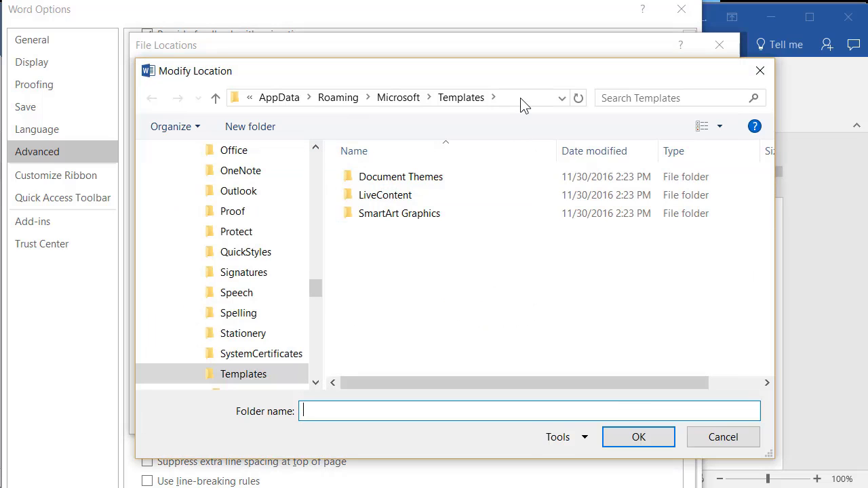
left_click(521, 103)
left_click(524, 95)
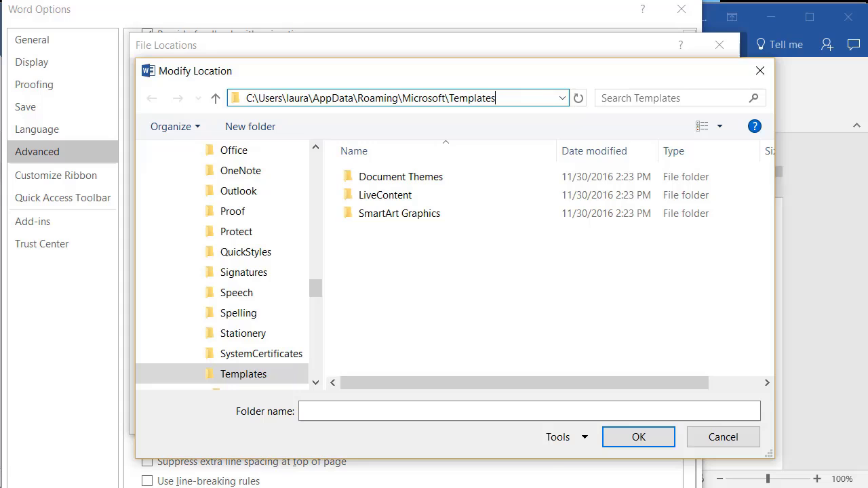
left_click(720, 442)
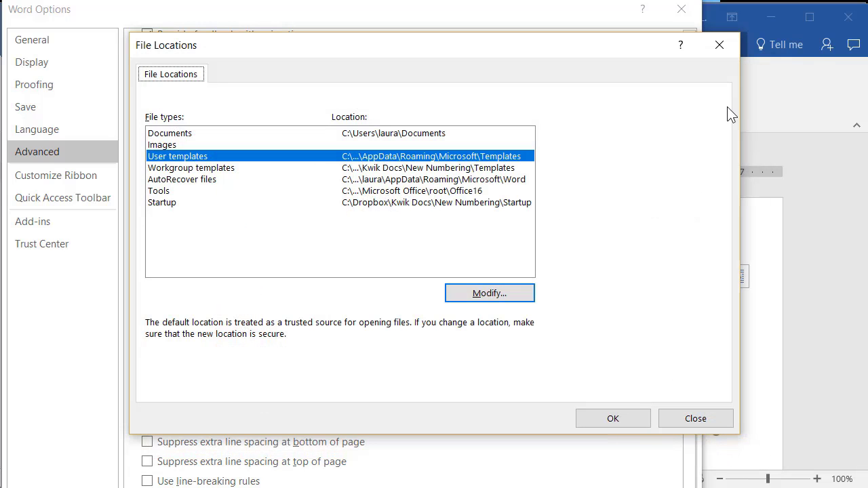
left_click(686, 418)
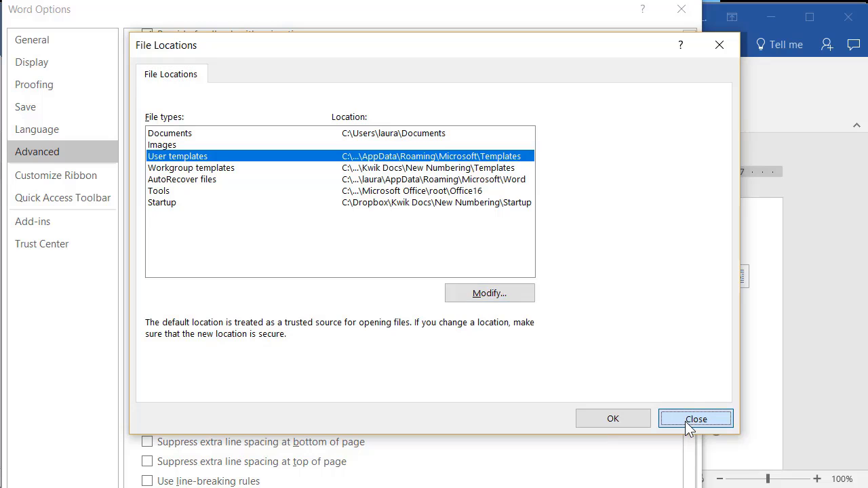